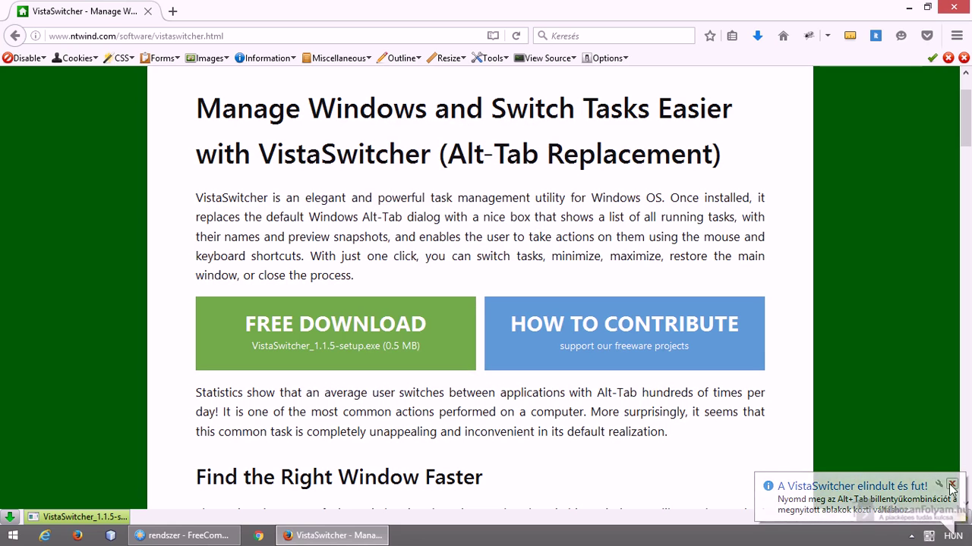
- Dismiss the VistaSwitcher startup notification and cycle through the previews of the open windows in the task switcher
left_click(952, 486)
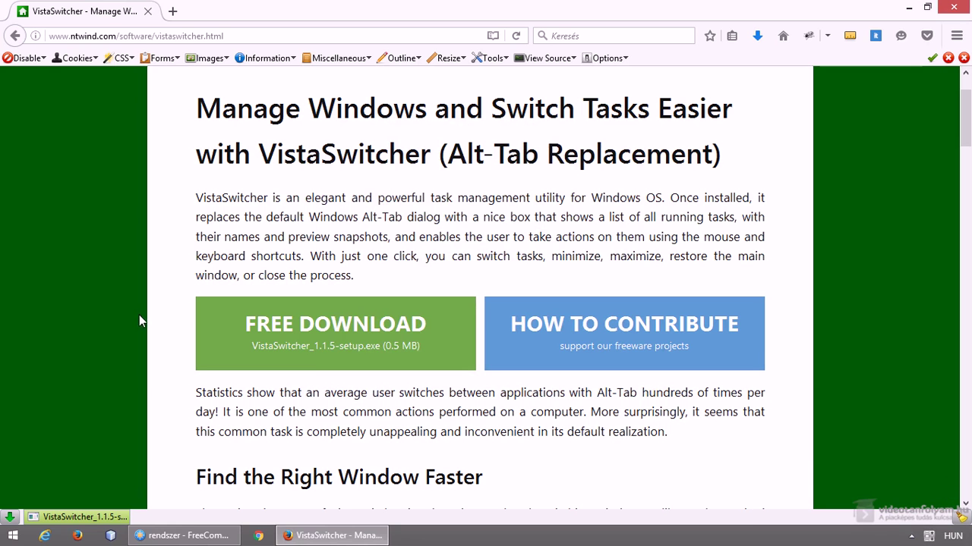
key("alt+Tab")
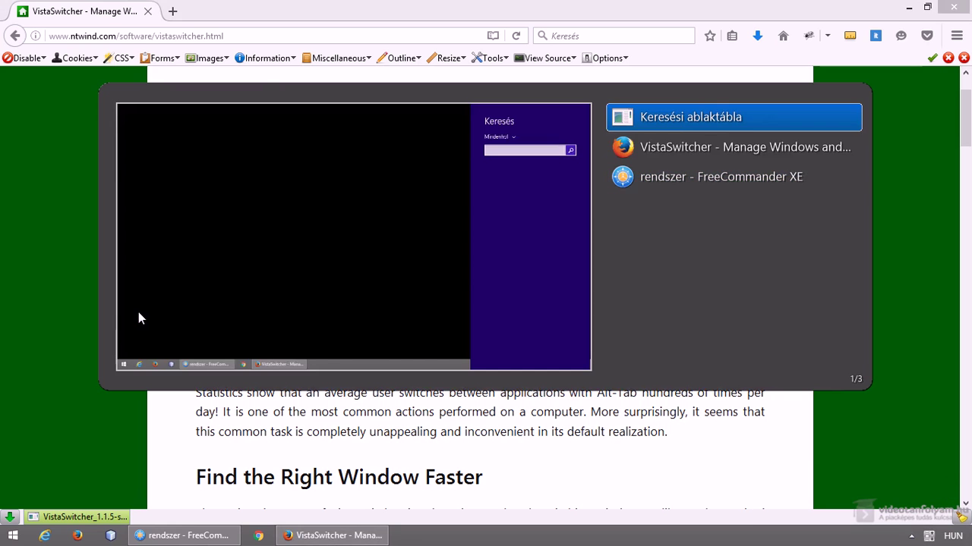
key("alt+Tab")
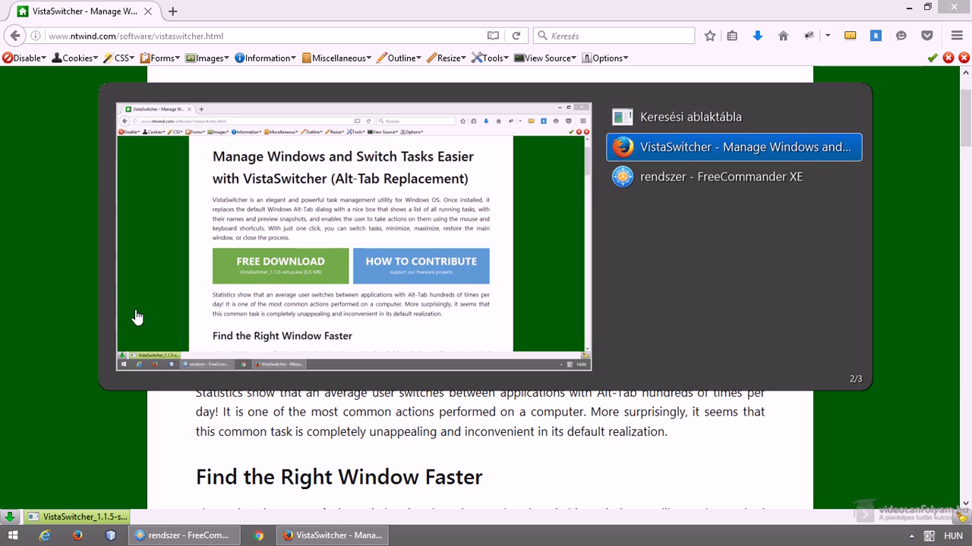
key("alt+Tab")
key("alt+Tab")
key("alt+Tab")
key("alt+Tab")
key("alt+Tab")
key("alt+Tab")
key("alt+Tab")
key("alt+Tab")
key("alt+Tab")
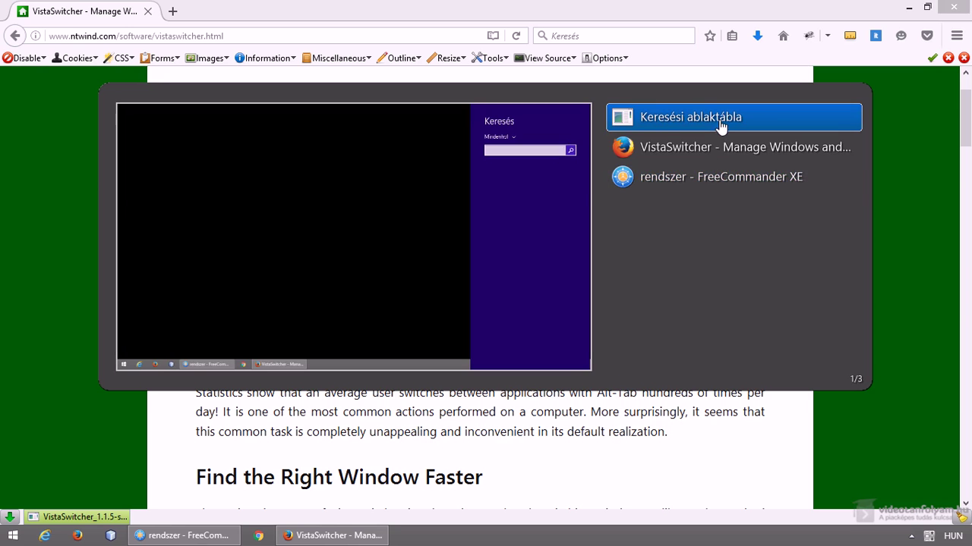
- Use the task switcher to go to the Keresési ablaktábla window and return to the VistaSwitcher web page
left_click(720, 126)
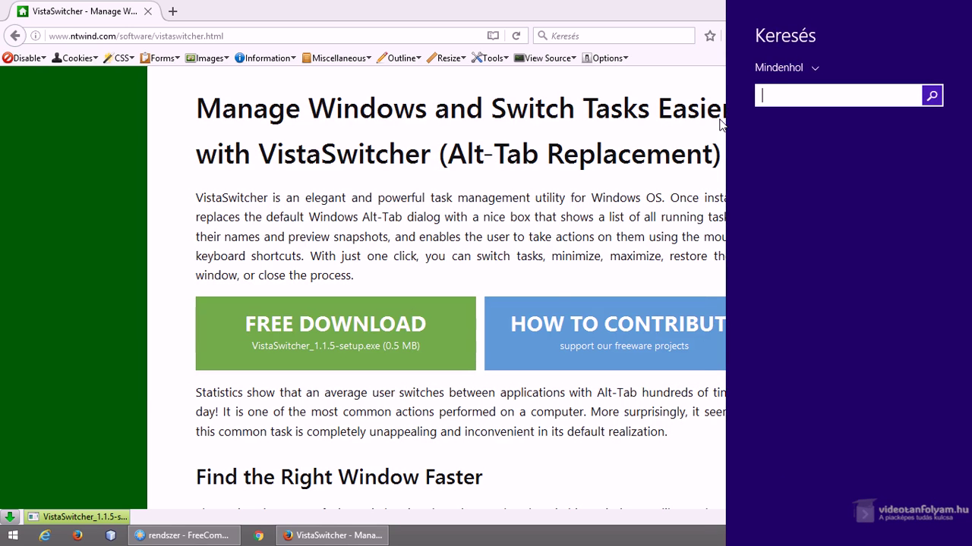
key("alt+Tab")
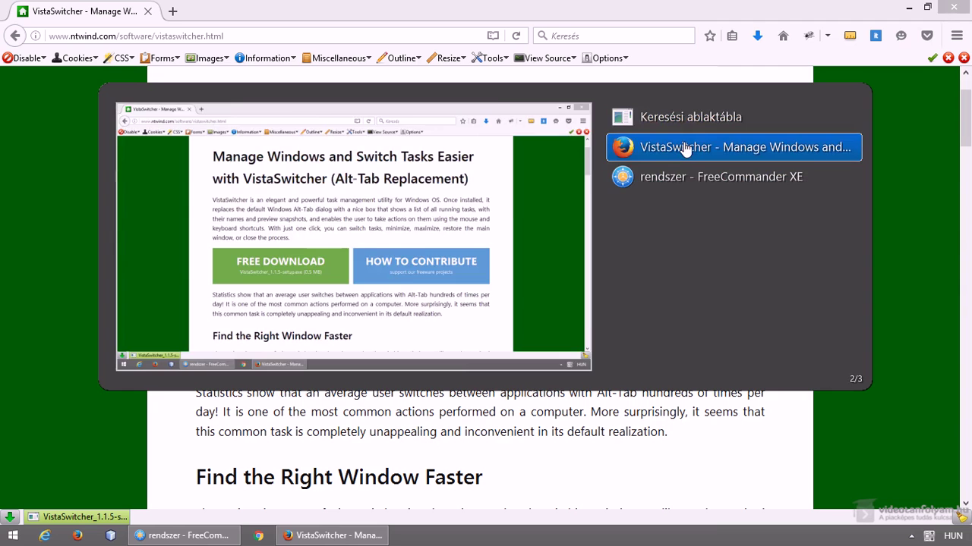
left_click(684, 144)
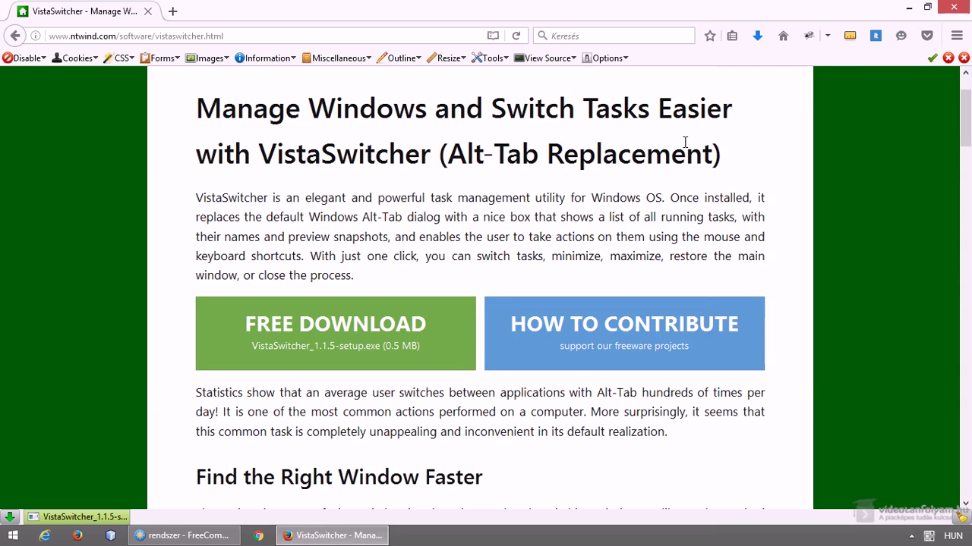
- Cycle repeatedly through the open windows in the task switcher and pick the VistaSwitcher web page
key("alt+Tab")
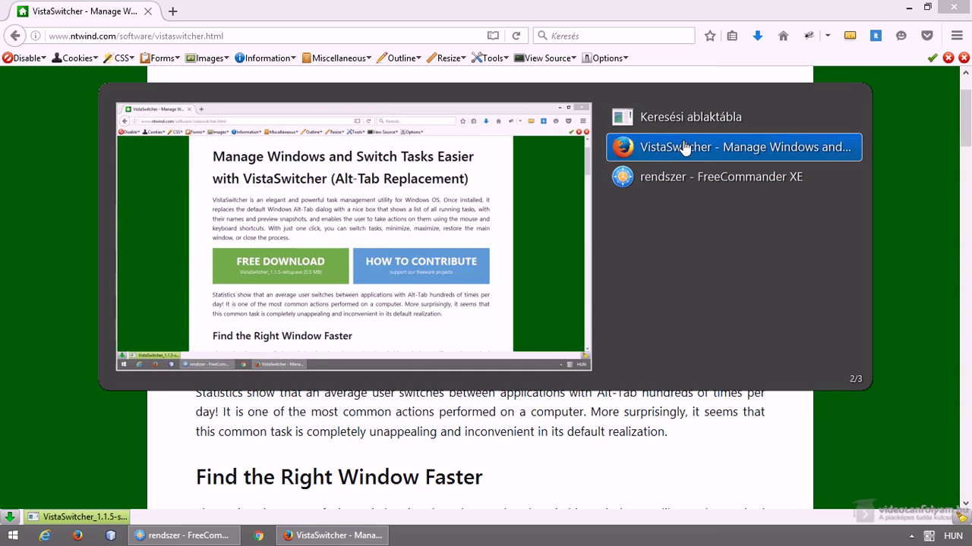
key("alt+Tab")
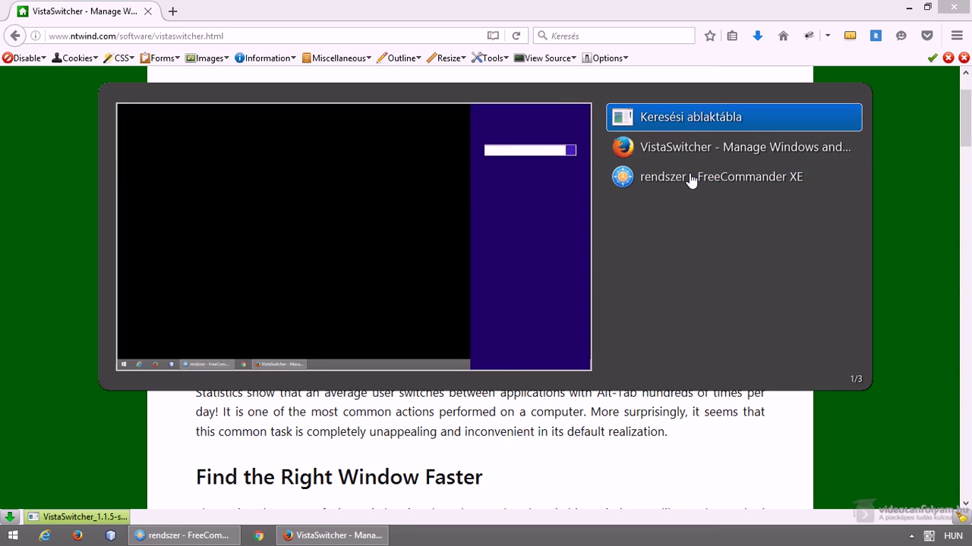
key("alt+Tab")
key("alt+Tab")
key("alt+Tab")
key("alt+Tab")
key("alt+Tab")
key("alt+Tab")
key("alt+Tab")
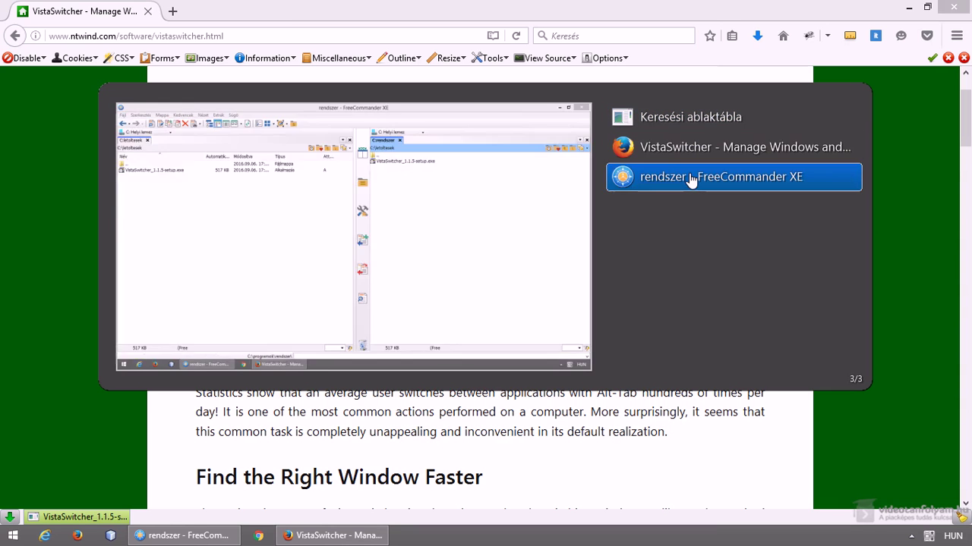
key("alt+Tab")
key("alt+Tab")
key("alt+Tab")
key("alt+Tab")
key("alt+Tab")
key("alt+Tab")
key("alt+Tab")
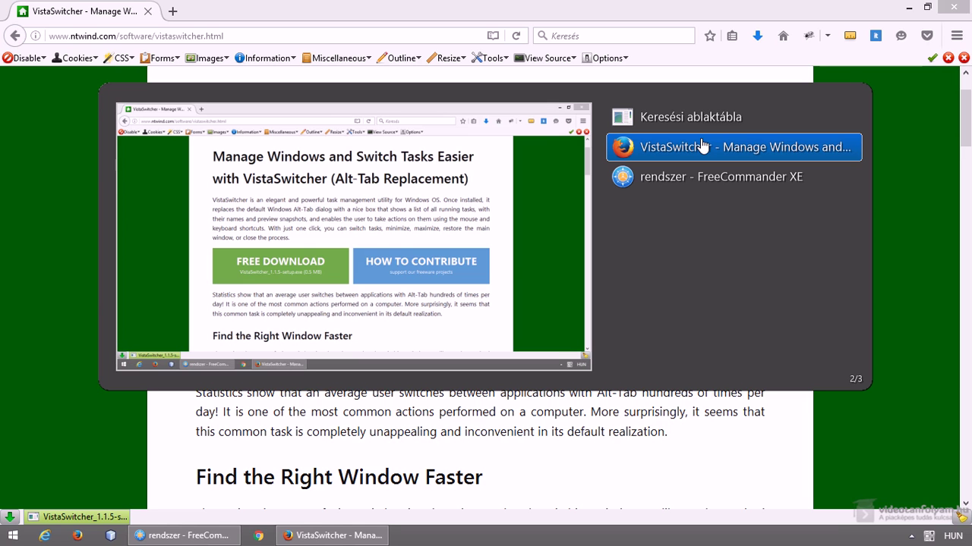
left_click(702, 146)
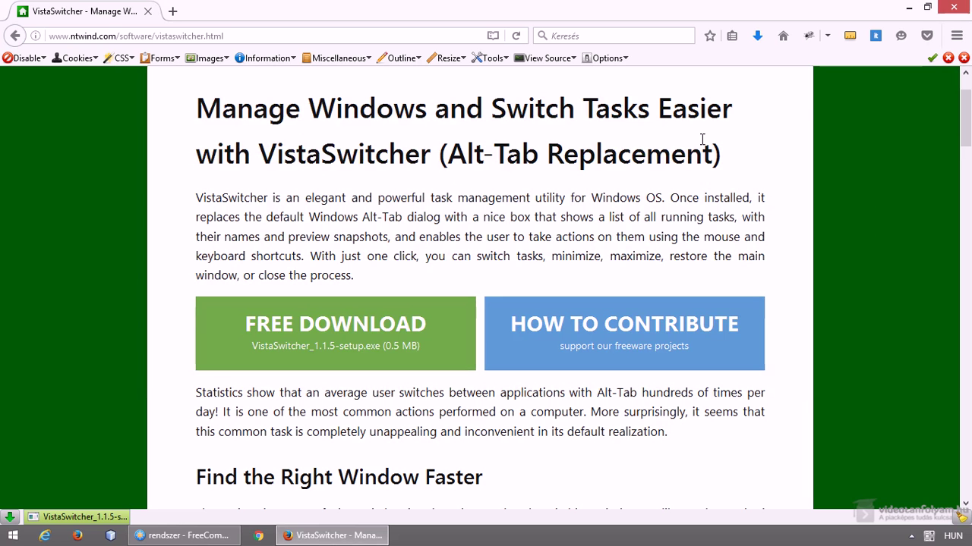
- Switch to the rendszer - FreeCommander XE window with the task switcher and try cycling between windows again
key("alt+Tab")
left_click(701, 176)
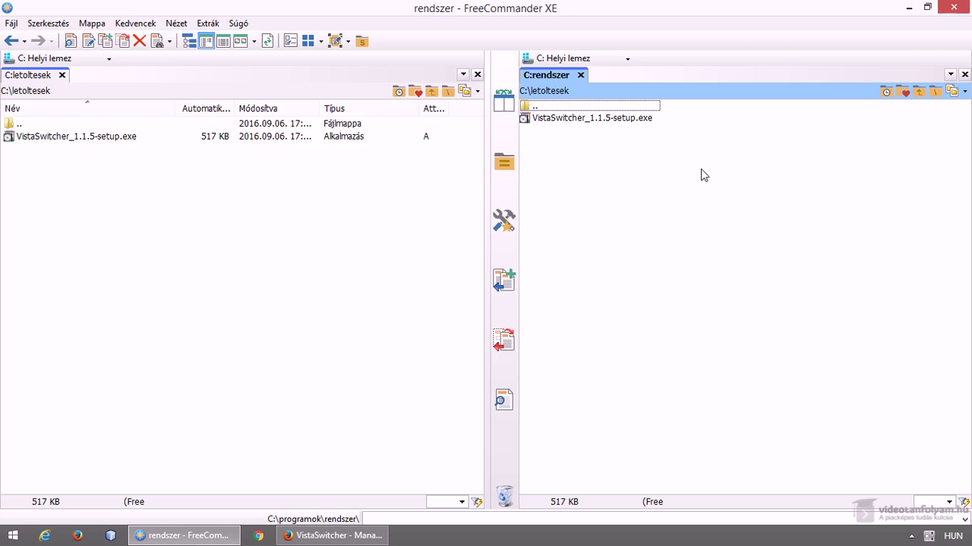
key("alt+Tab")
key("alt+Tab")
key("alt+Tab")
- Open the VistaSwitcher settings (Beállítások) from its notification area menu
right_click(929, 535)
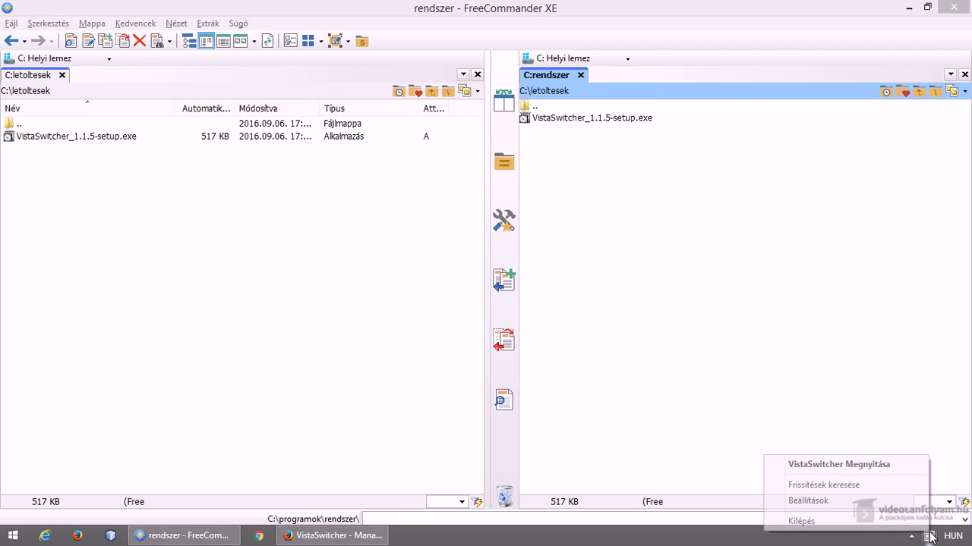
left_click(929, 536)
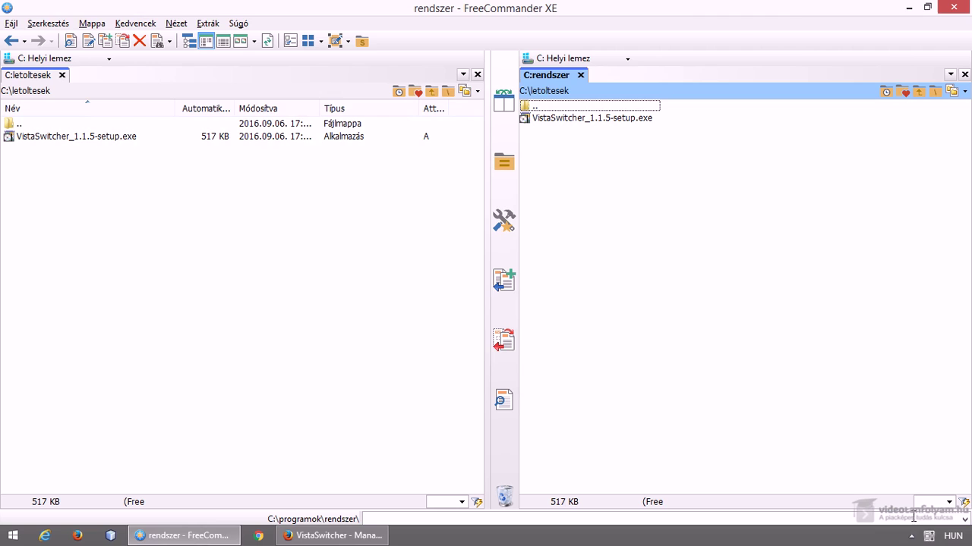
left_click(929, 536)
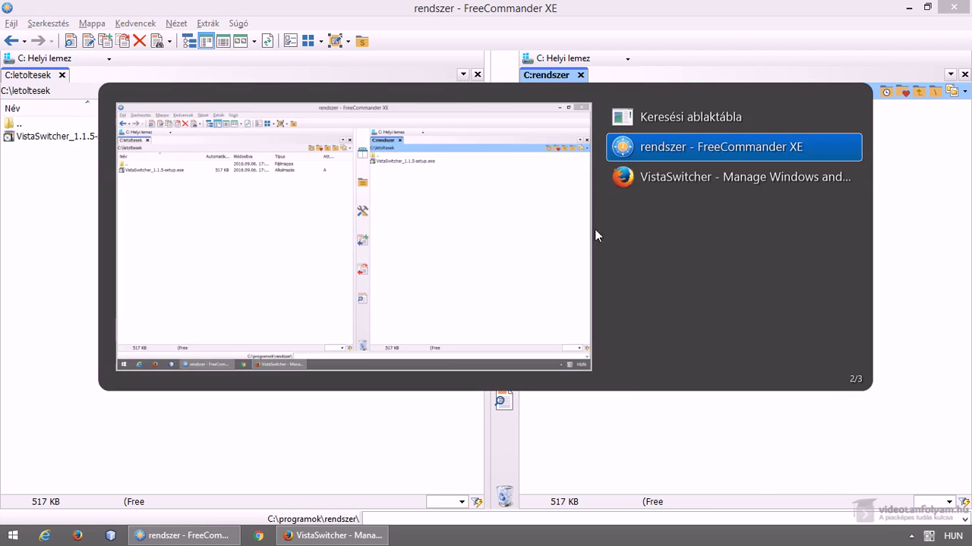
left_click(704, 446)
right_click(929, 535)
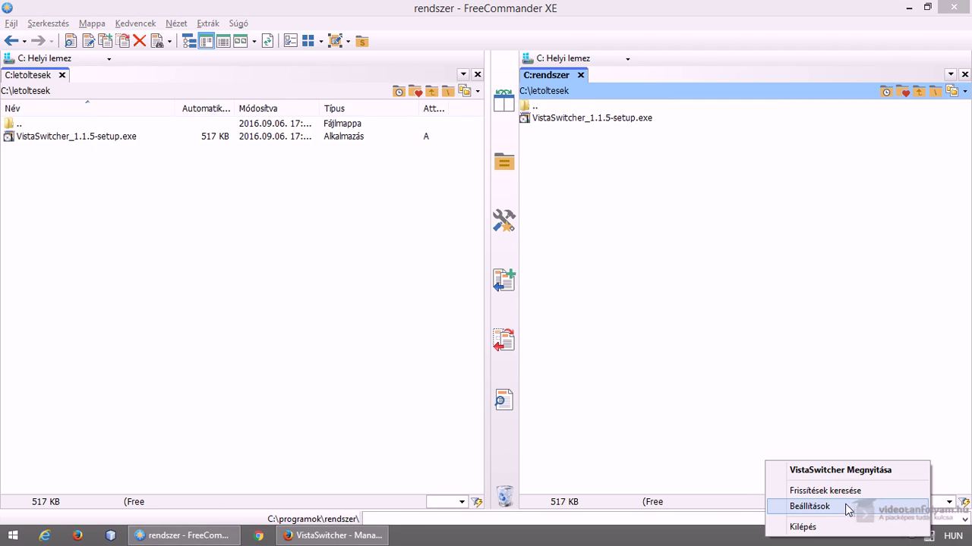
left_click(848, 507)
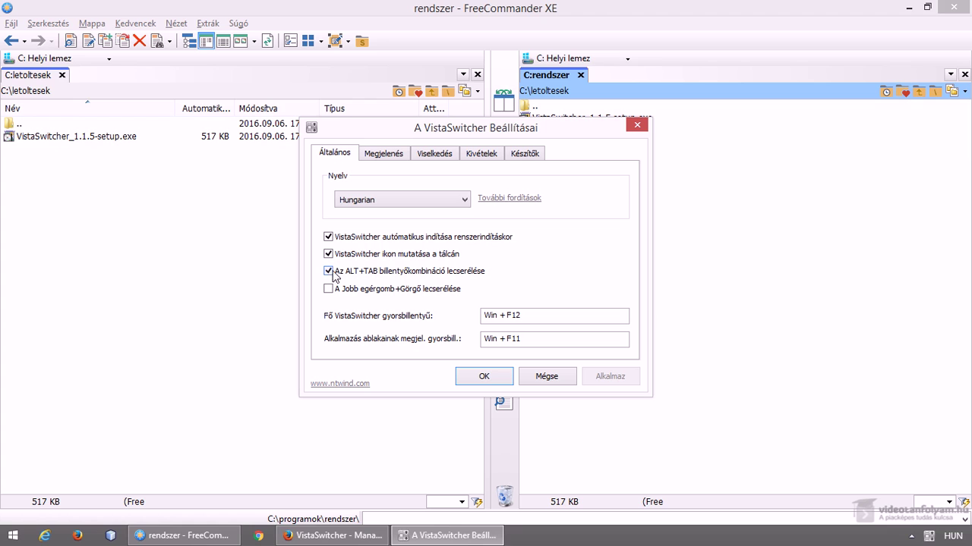
- Turn the ALT+TAB replacement option off and back on in the general VistaSwitcher settings
left_click(402, 278)
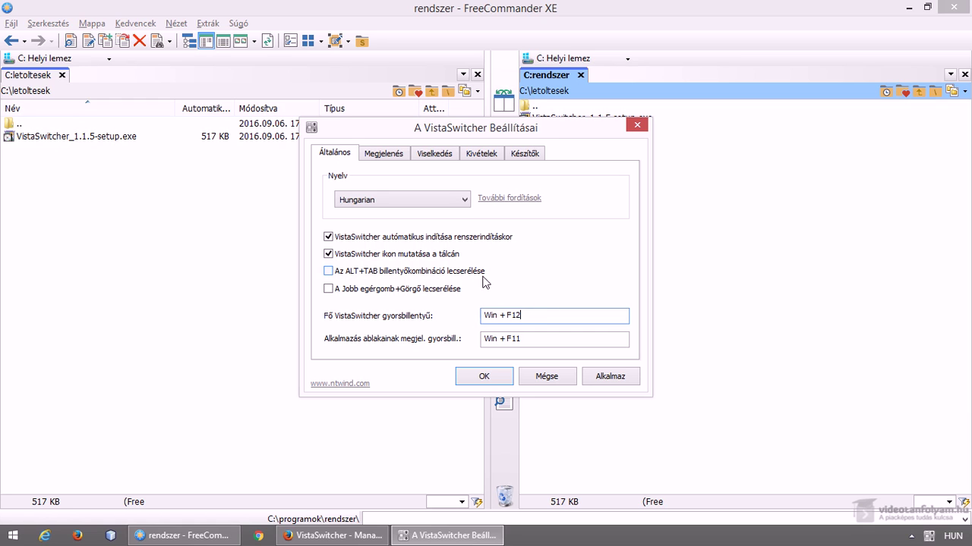
left_click(453, 276)
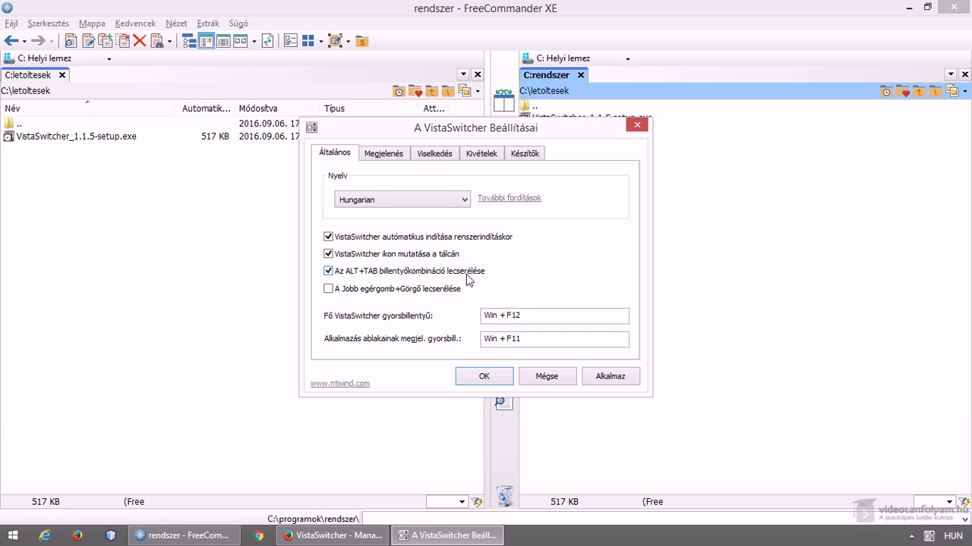
- Apply the settings from the Megjelenés page and check the "Asztal" style preview in the task switcher
left_click(386, 153)
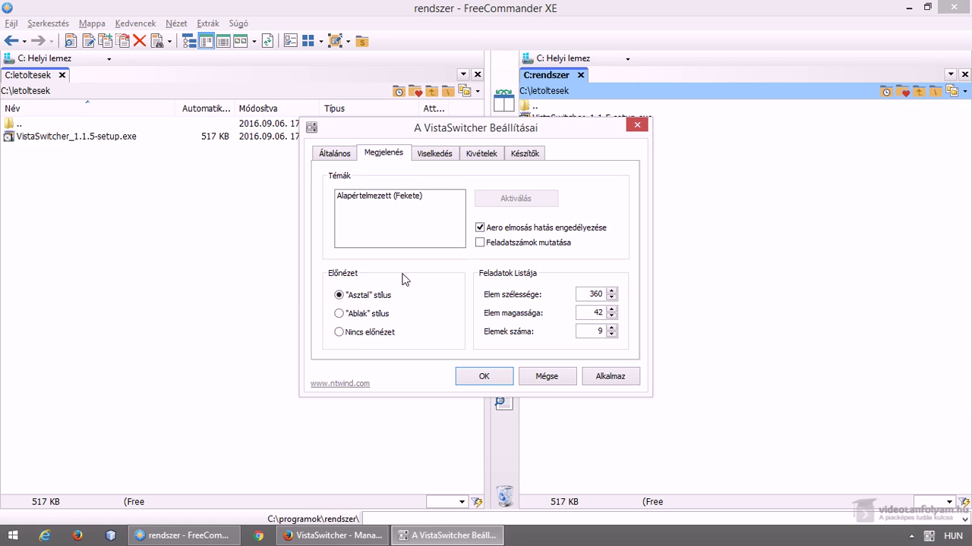
left_click(610, 377)
key("alt+Tab")
key("alt+Tab")
key("alt+Tab")
key("alt+Tab")
- Set the preview to "Ablak" style, apply it and cycle through the windows in the task switcher to check it
left_click(384, 315)
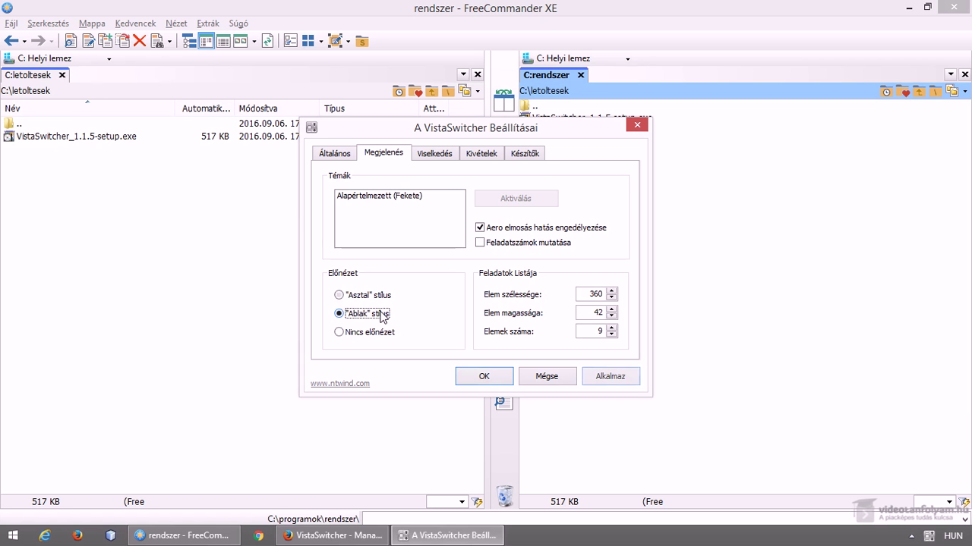
left_click(594, 380)
key("alt+Tab")
key("alt+Tab")
key("alt+Tab")
key("alt+Tab")
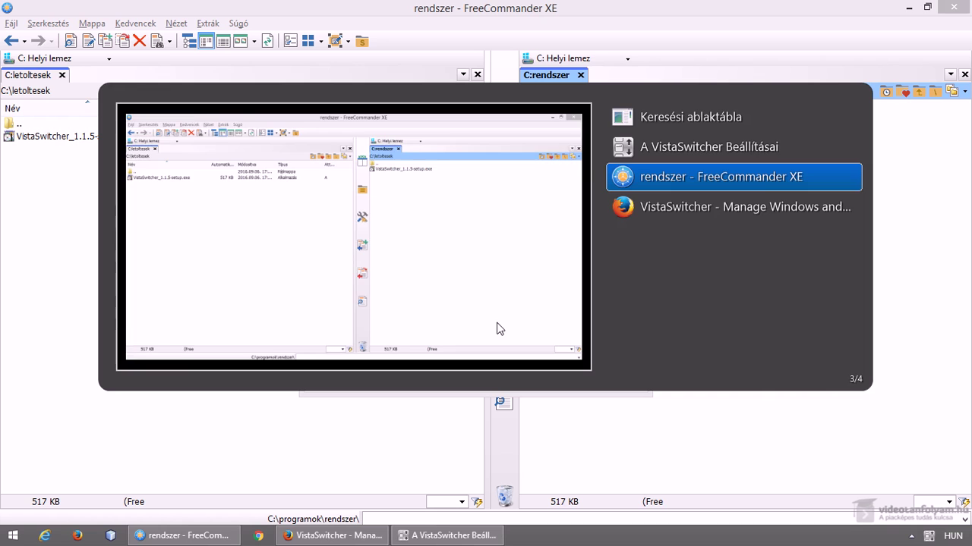
key("alt+Tab")
key("alt+Tab")
key("alt+Tab")
key("alt+Tab")
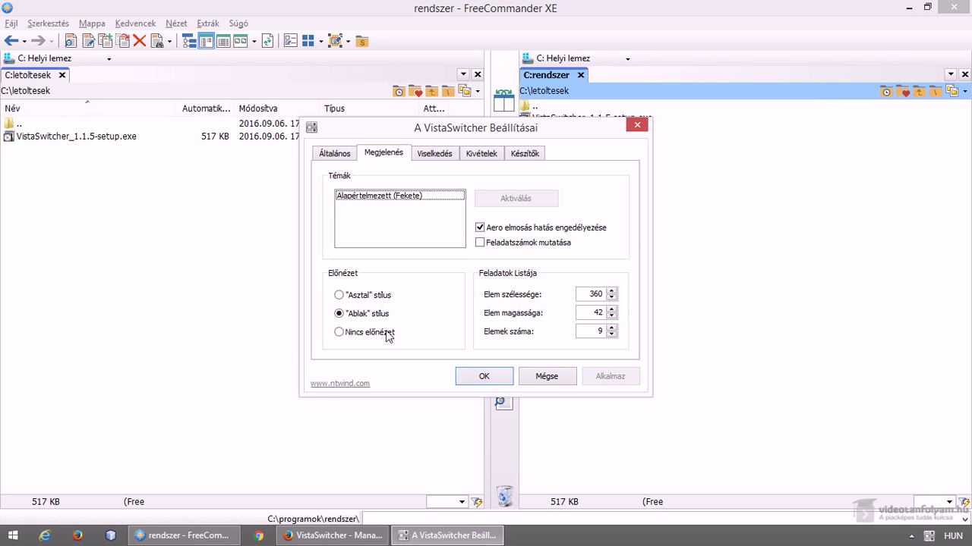
- Set the preview to Nincs előnézet, apply it, check the task switcher and return to the VistaSwitcher settings
left_click(371, 333)
left_click(607, 377)
key("alt+Tab")
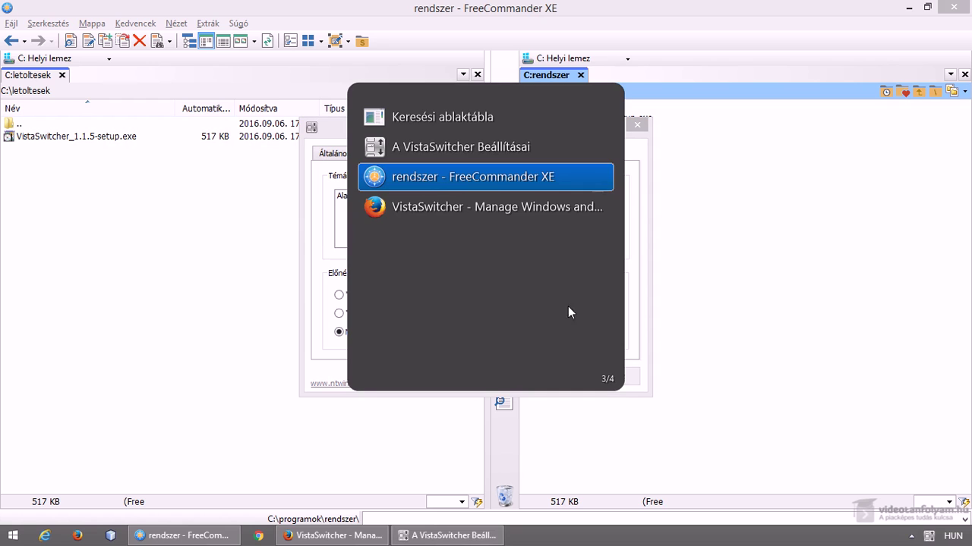
key("alt+Tab")
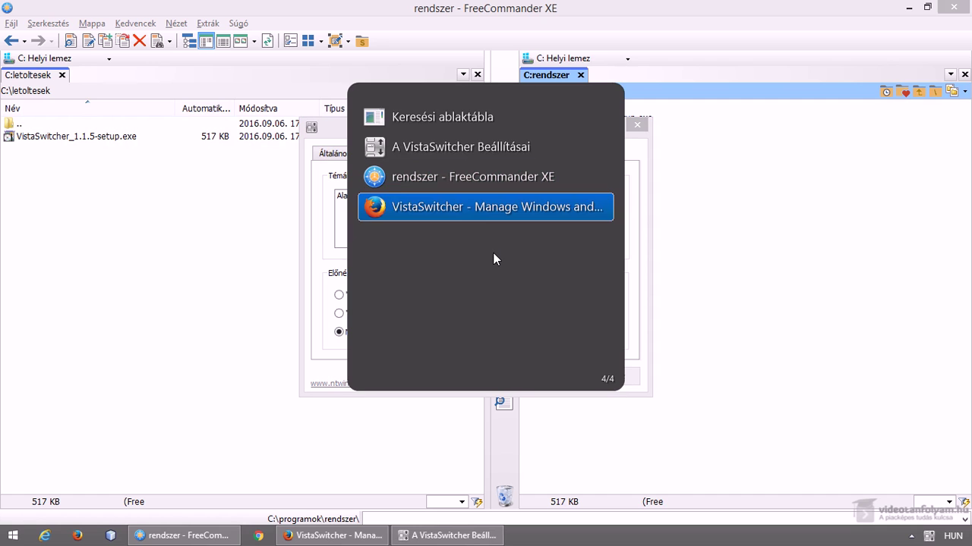
key("alt+Tab")
key("alt+Tab")
key("alt+Tab")
key("alt+Tab")
key("alt+Tab")
key("alt+Tab")
key("alt+Tab")
key("alt+Tab")
key("alt+Tab")
key("alt+Tab")
left_click(478, 152)
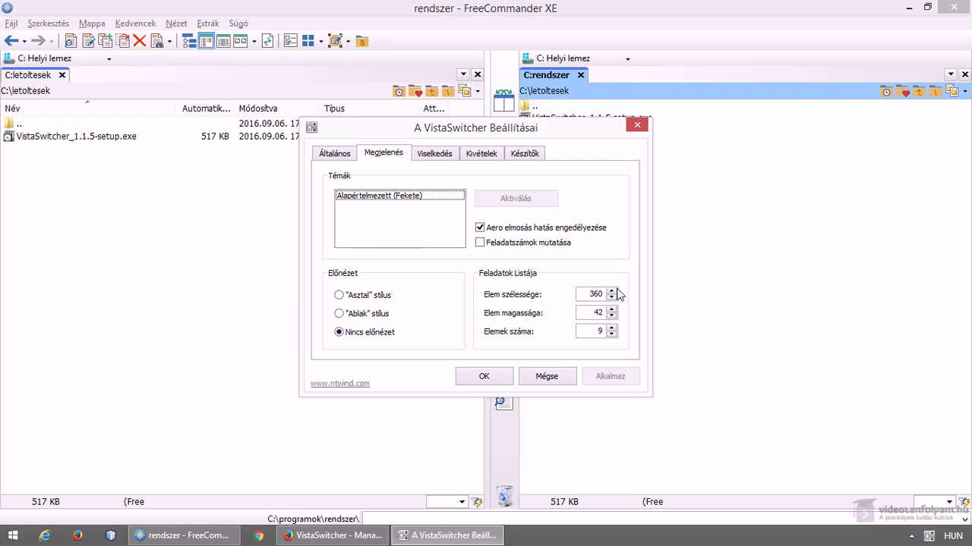
- Set the task list item width (Elem szélessége) to 500, apply it and check the task switcher
left_click_drag(594, 294, 627, 293)
key("BackSpace")
key("BackSpace")
type("500")
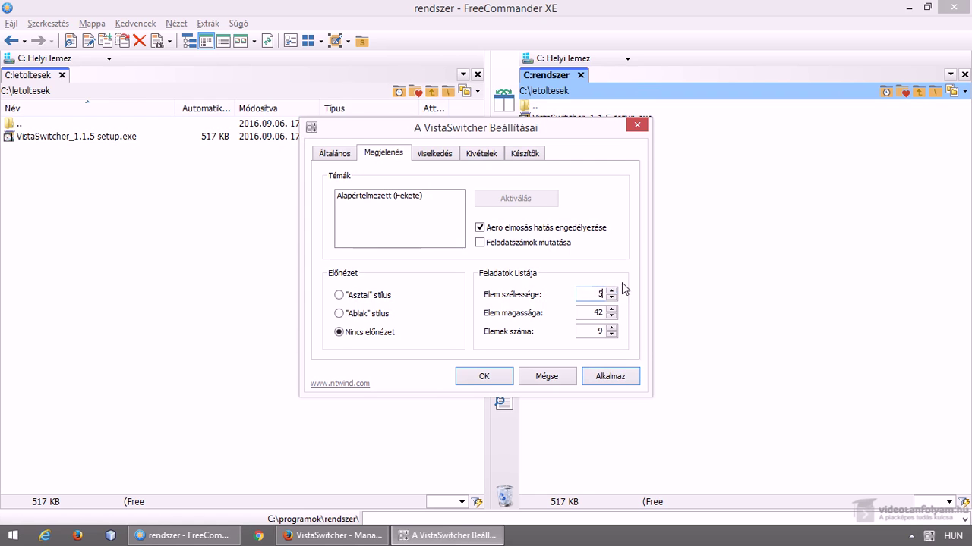
left_click(611, 378)
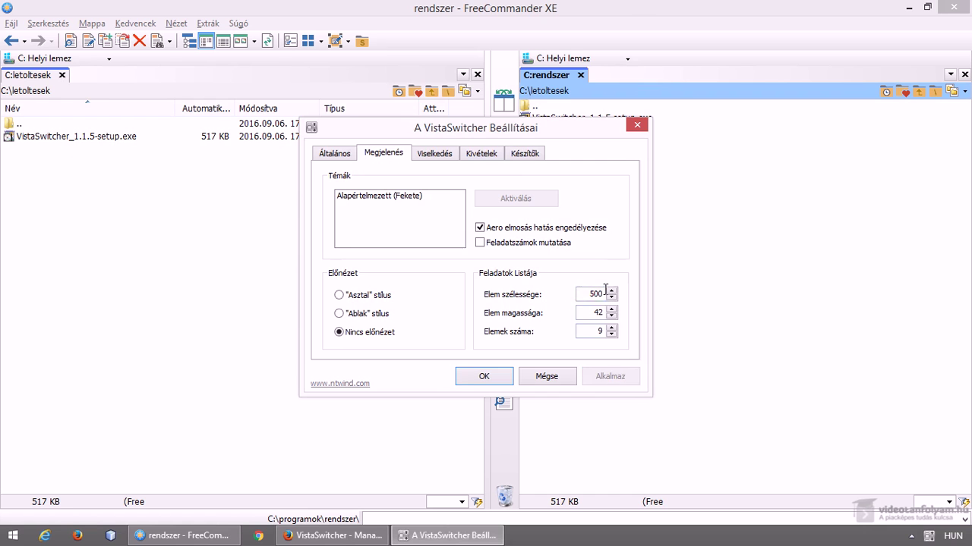
key("alt+Tab")
key("alt+Tab")
key("alt+Tab")
key("alt+Tab")
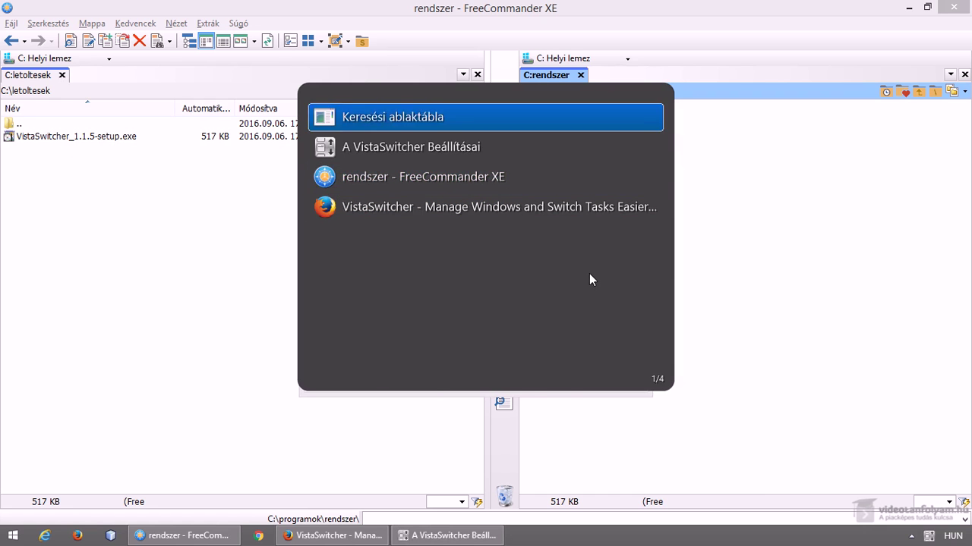
- Set the task list item width to 1000, apply it, check the task switcher and return to the VistaSwitcher settings
left_click(588, 293)
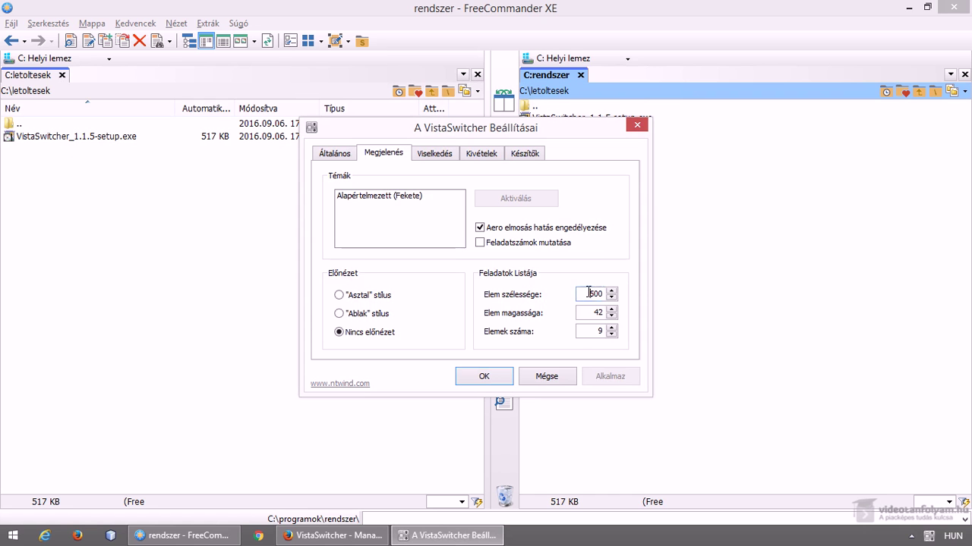
left_click(608, 375)
key("alt+Tab")
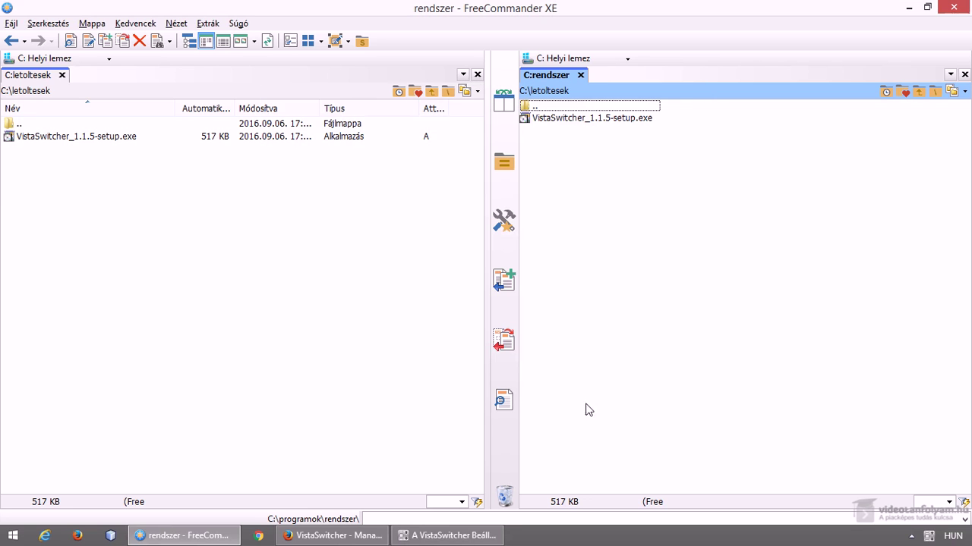
left_click(446, 535)
left_click(603, 375)
key("alt+Tab")
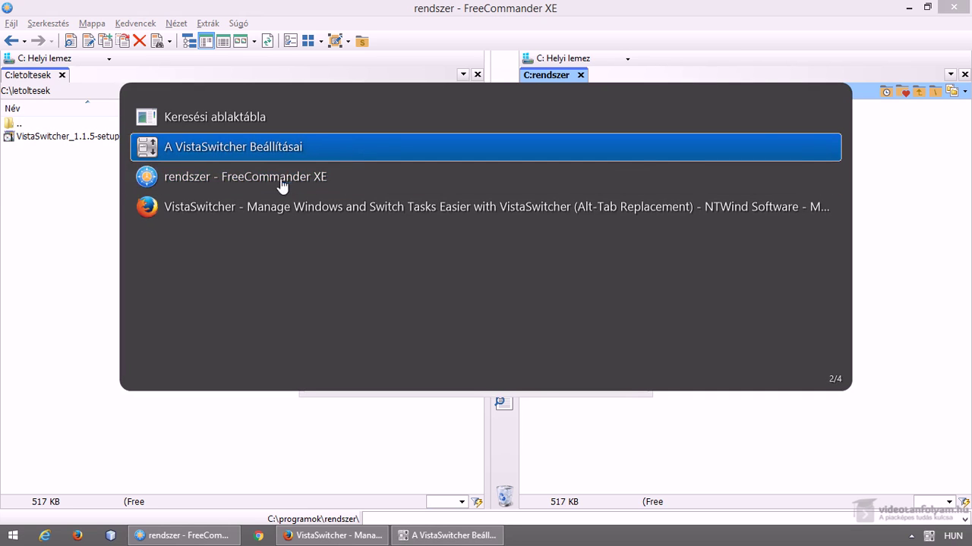
left_click(289, 150)
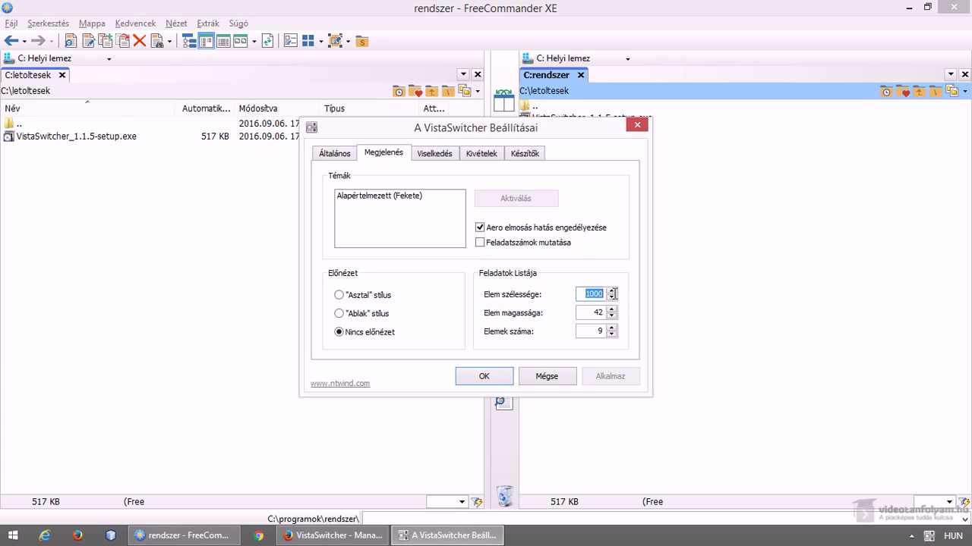
- Set the task list item width (Elem szélessége) to 500 and height (Elem magassága) to 20, apply and check the task switcher
type("500")
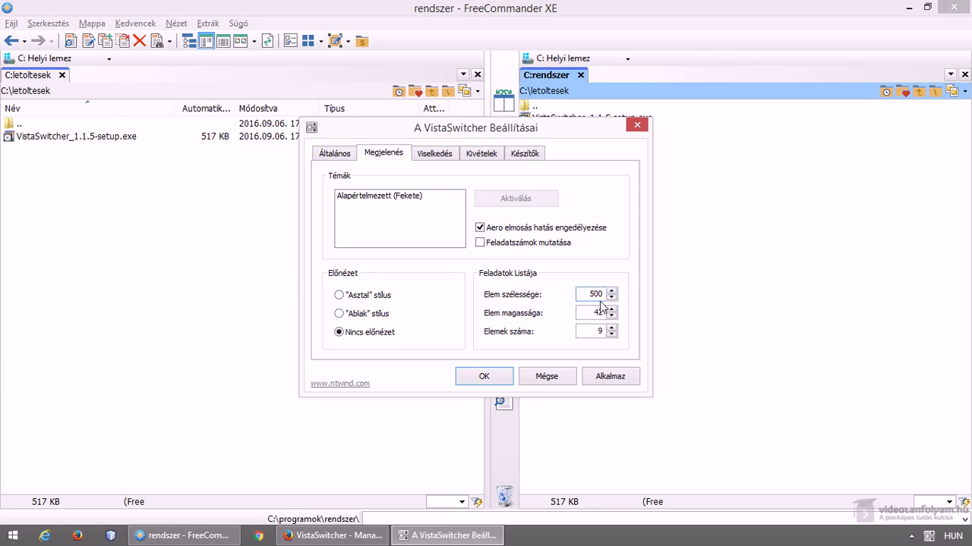
left_click_drag(587, 312, 612, 313)
type("20")
left_click(603, 377)
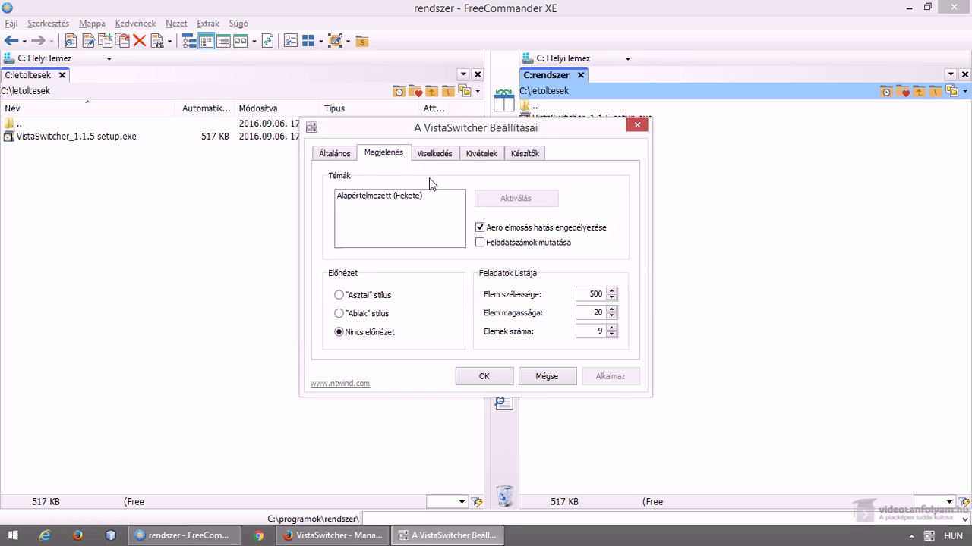
key("alt+Tab")
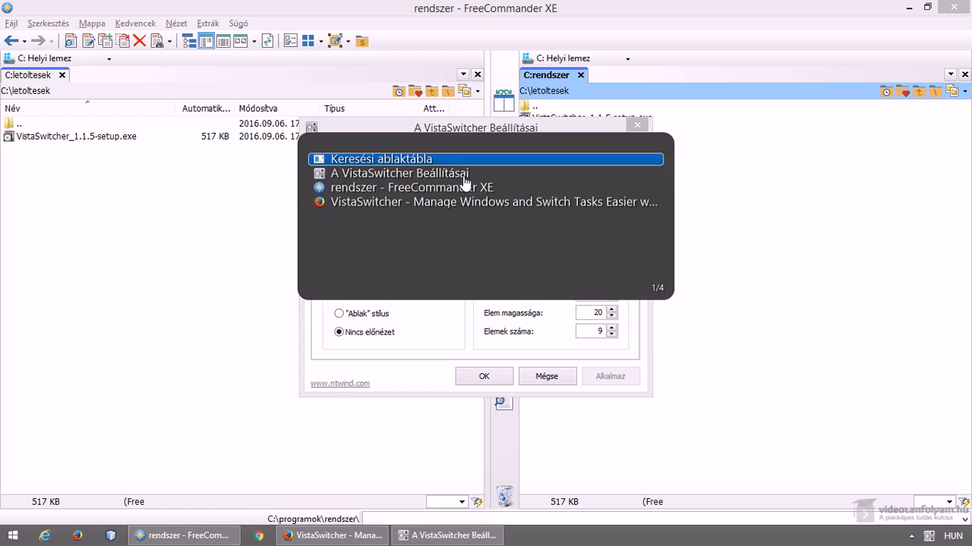
left_click(462, 178)
- Set the item height (Elem magassága) to 30 and the item count (Elemek száma) to 20, apply and check the task switcher
type("30")
left_click(611, 327)
left_click(611, 327)
left_click(611, 327)
left_click(611, 327)
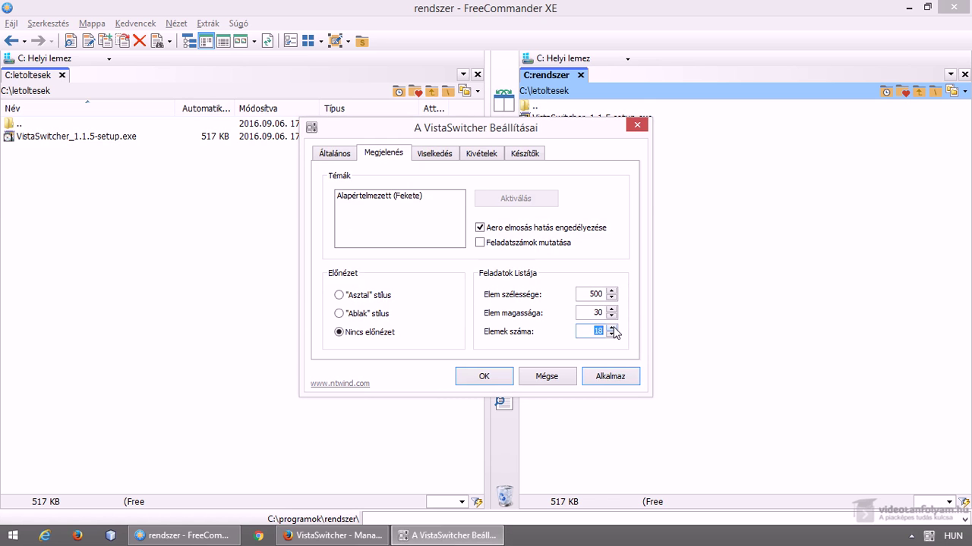
left_click(611, 375)
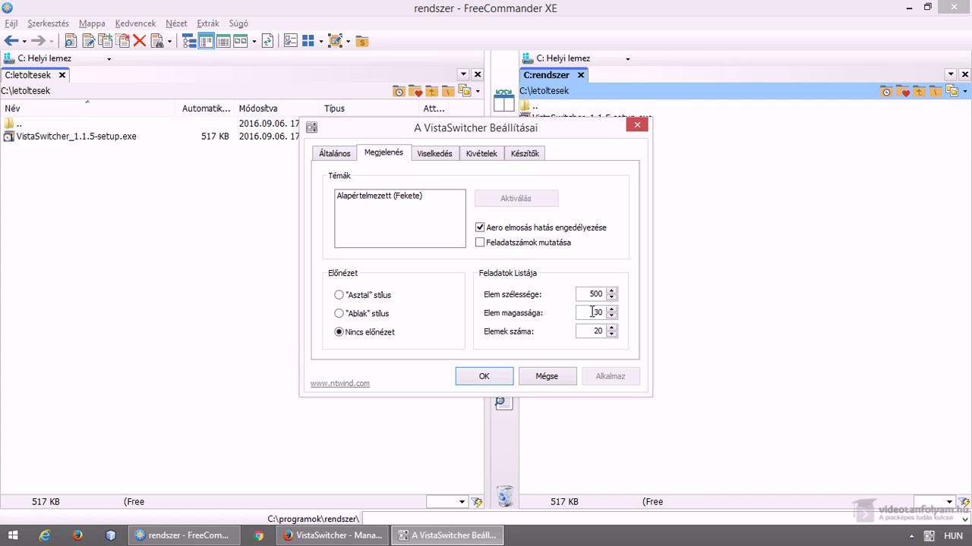
key("alt+Tab")
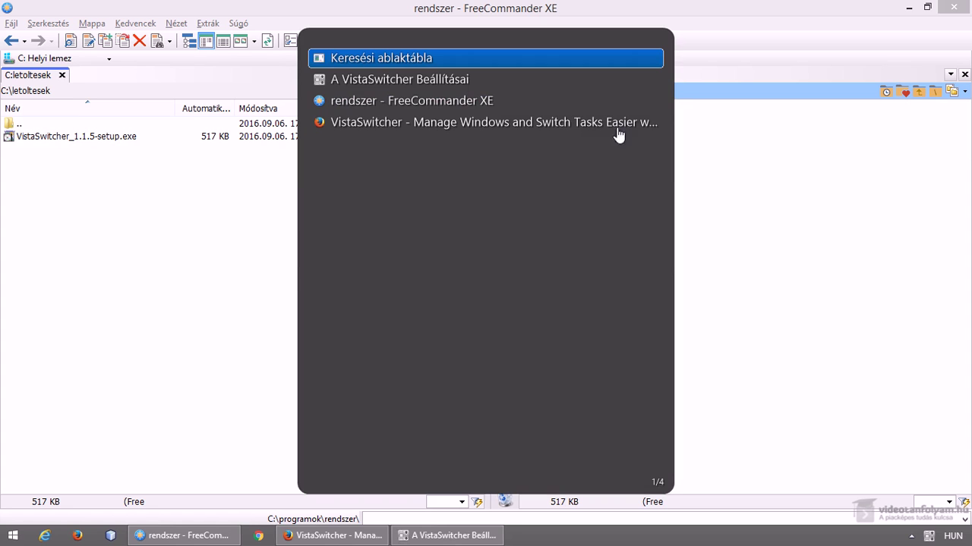
left_click(457, 103)
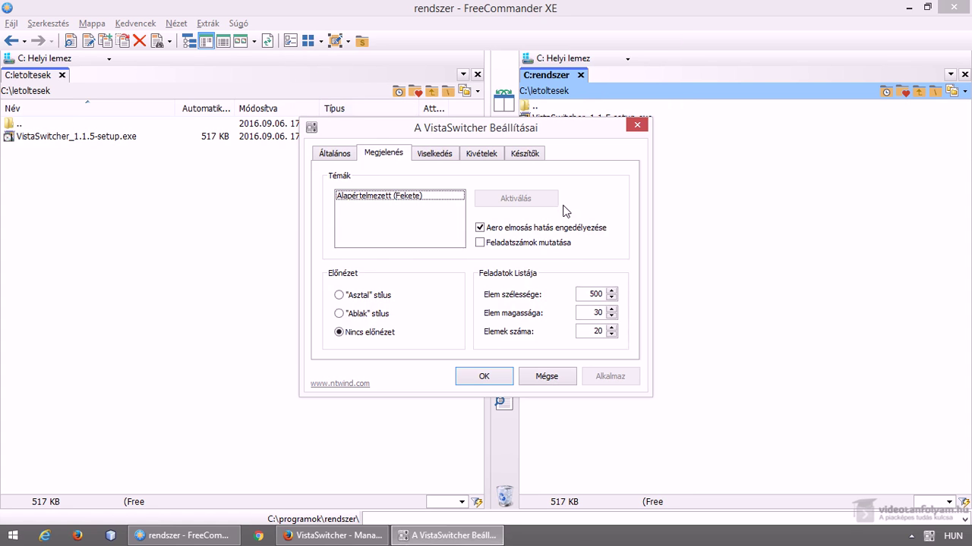
- Try out the behaviour option that keeps VistaSwitcher open after releasing ALT, check the task switcher and turn the option off again
left_click(436, 155)
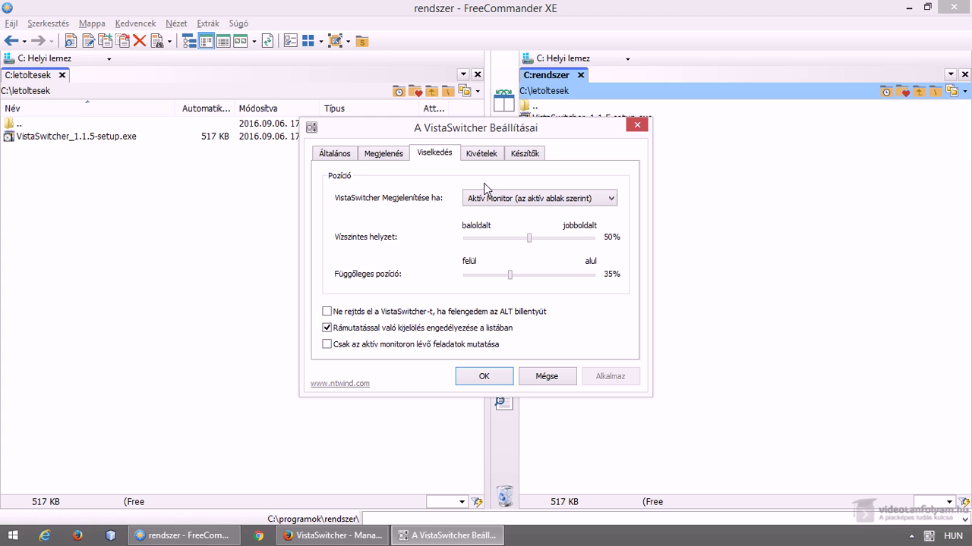
left_click(371, 315)
left_click(608, 378)
key("alt+Tab")
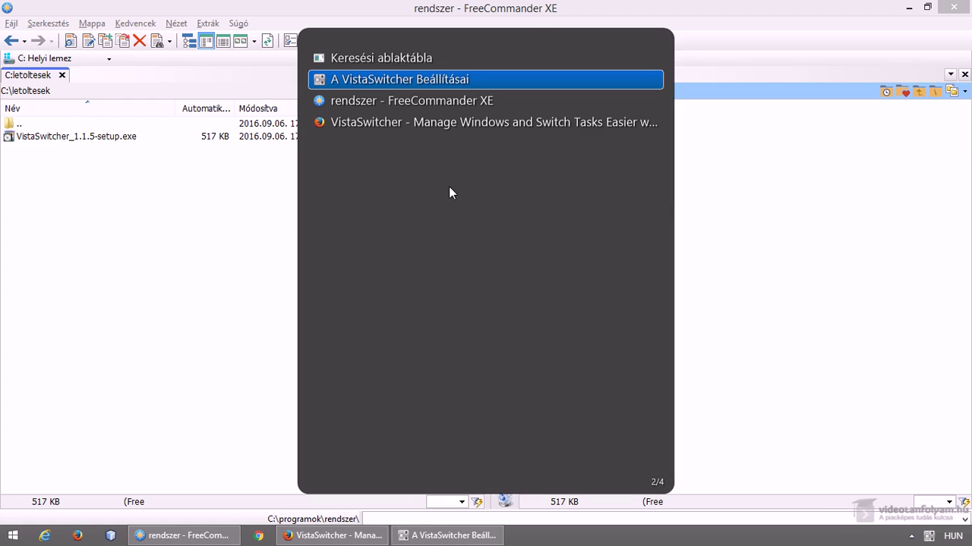
left_click(434, 79)
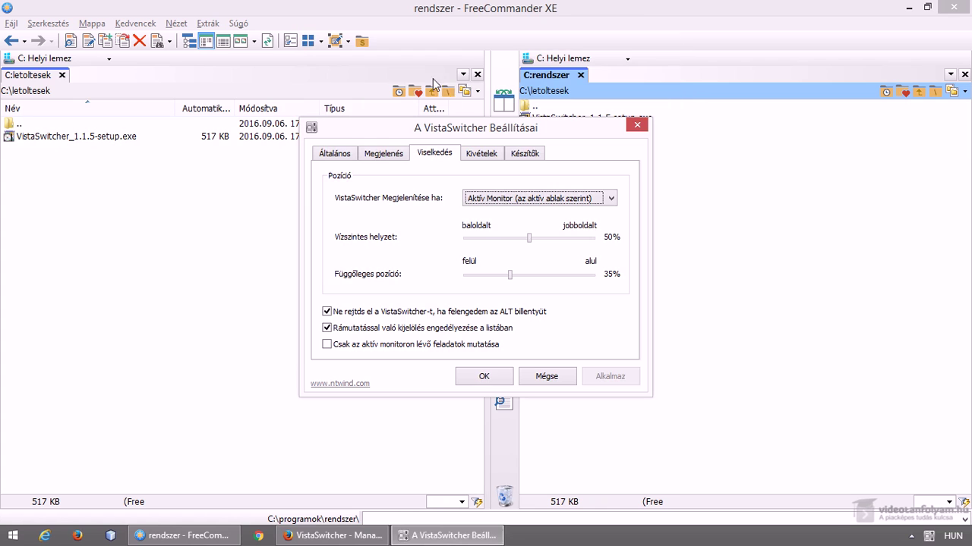
left_click(419, 312)
- Look through the exceptions (Kivételek) and credits (Készítők) pages of the VistaSwitcher settings
left_click(481, 154)
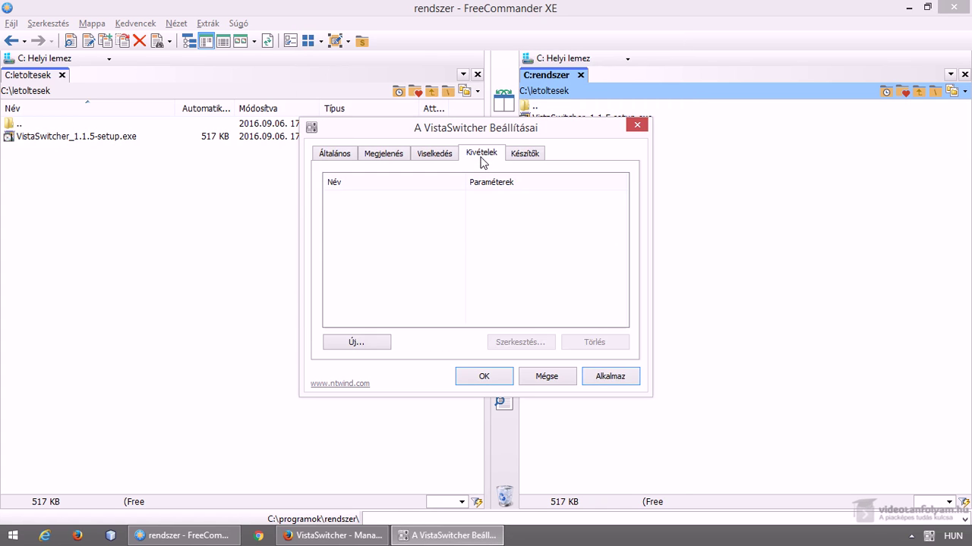
left_click(522, 155)
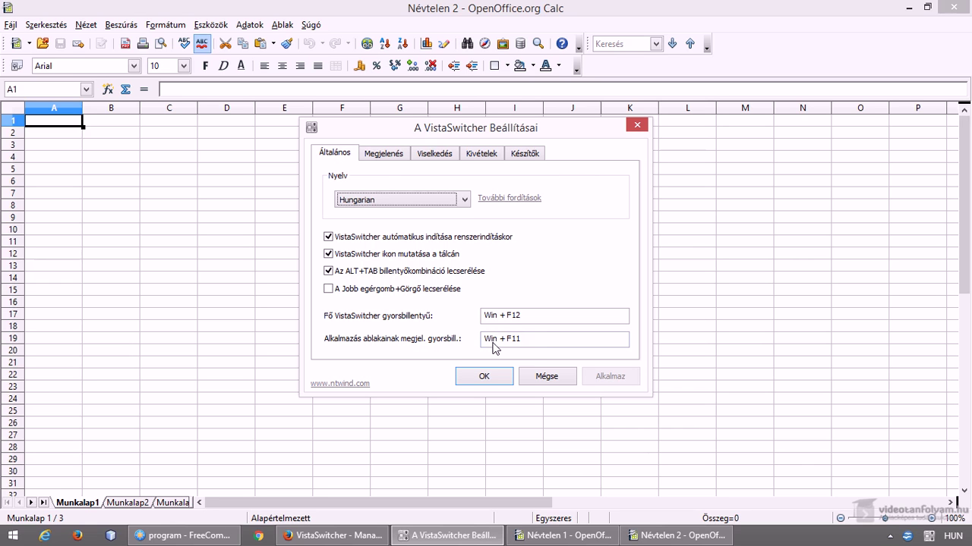
- Try the Win + F11 application-windows list from the Névtelen 2 spreadsheet, and switch to Névtelen 1 through the full task switcher
left_click(539, 344)
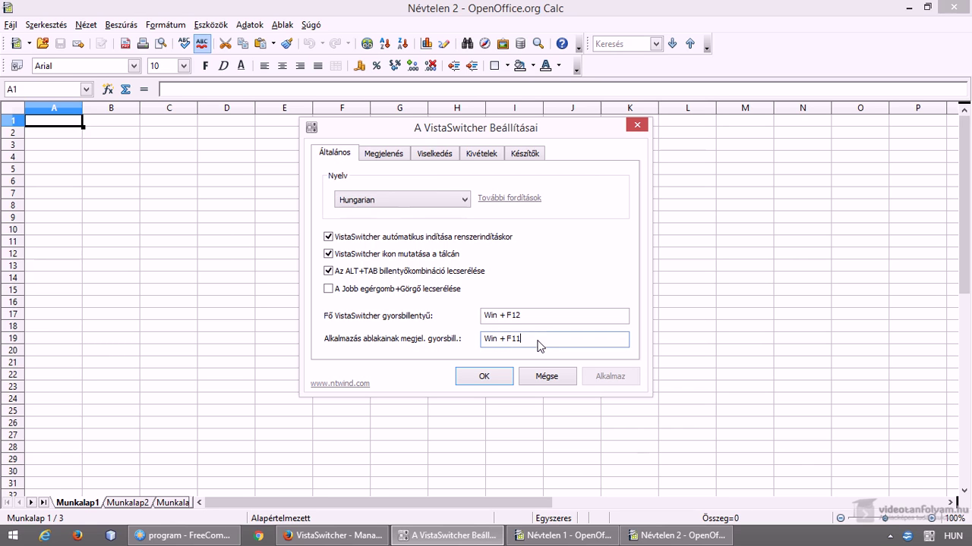
left_click(236, 194)
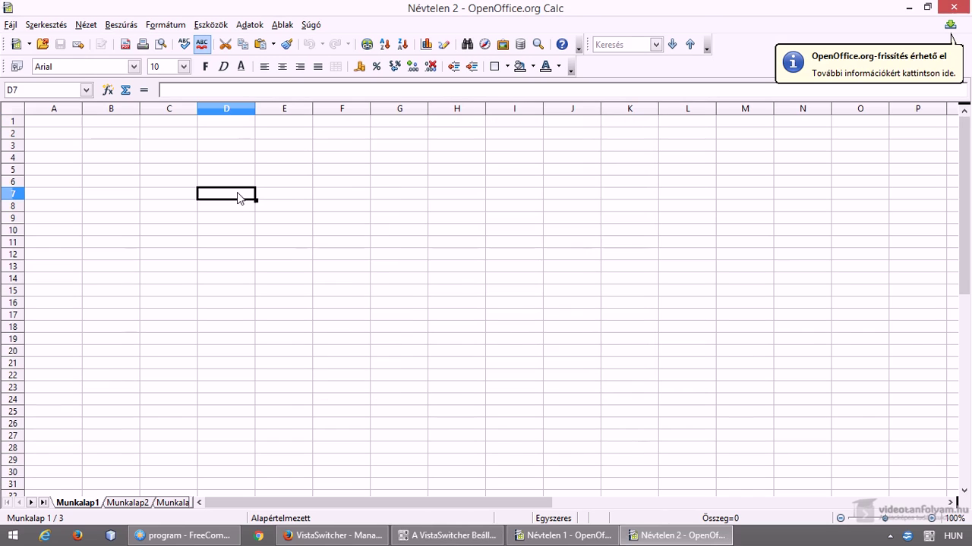
key("super+F11")
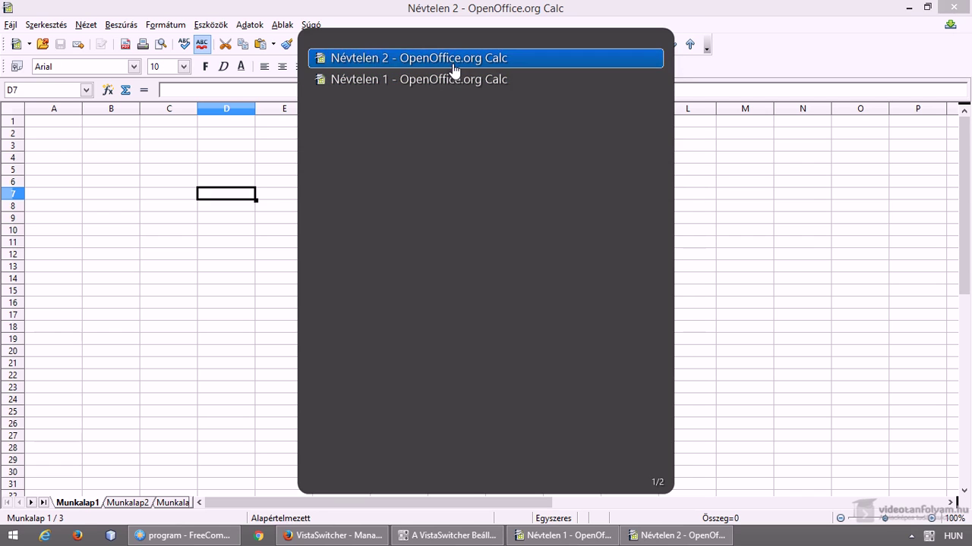
left_click(455, 67)
key("alt+Tab")
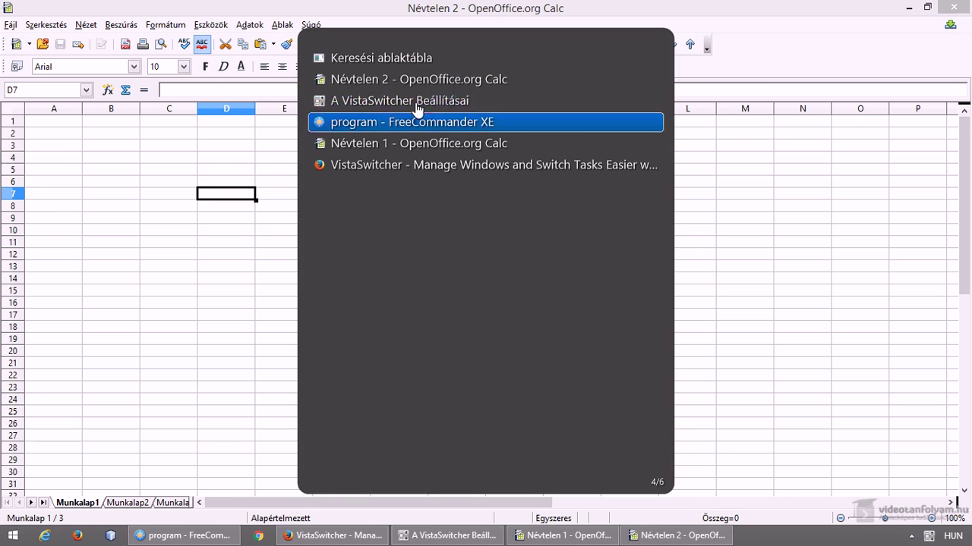
left_click(419, 143)
- Set the application windows hotkey in the VistaSwitcher settings to Alt + F12, apply it and test it from the Névtelen 1 spreadsheet
left_click(436, 535)
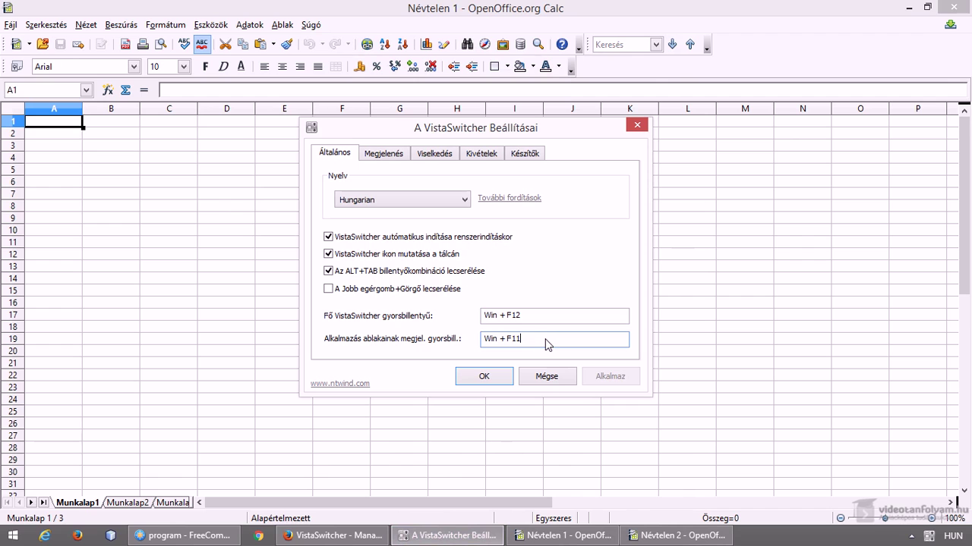
key("alt+F12")
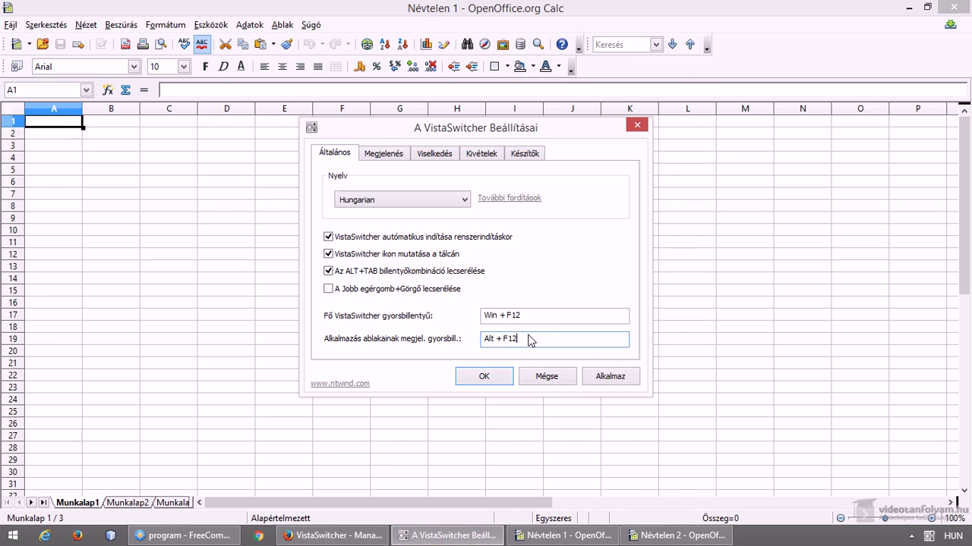
left_click(611, 377)
left_click(193, 320)
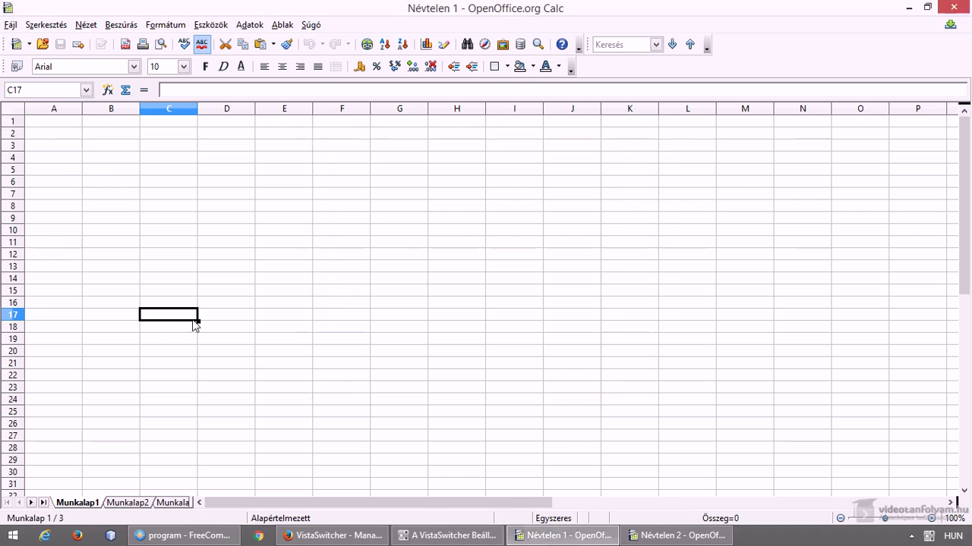
key("alt+F12")
key("alt+F12")
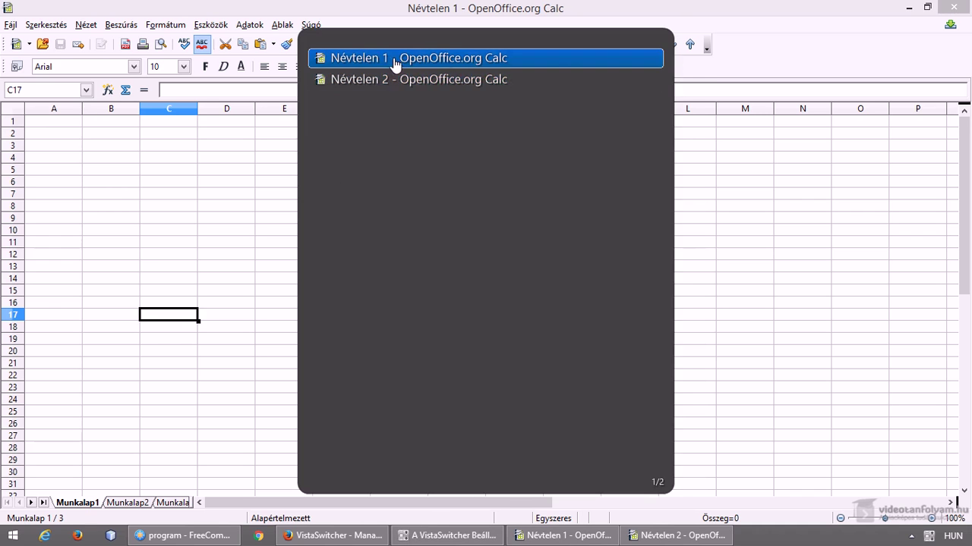
- Accept and close the VistaSwitcher settings, and bring up the VistaSwitcher web page in Firefox through the task switcher
left_click(448, 535)
left_click(486, 375)
key("alt+F12")
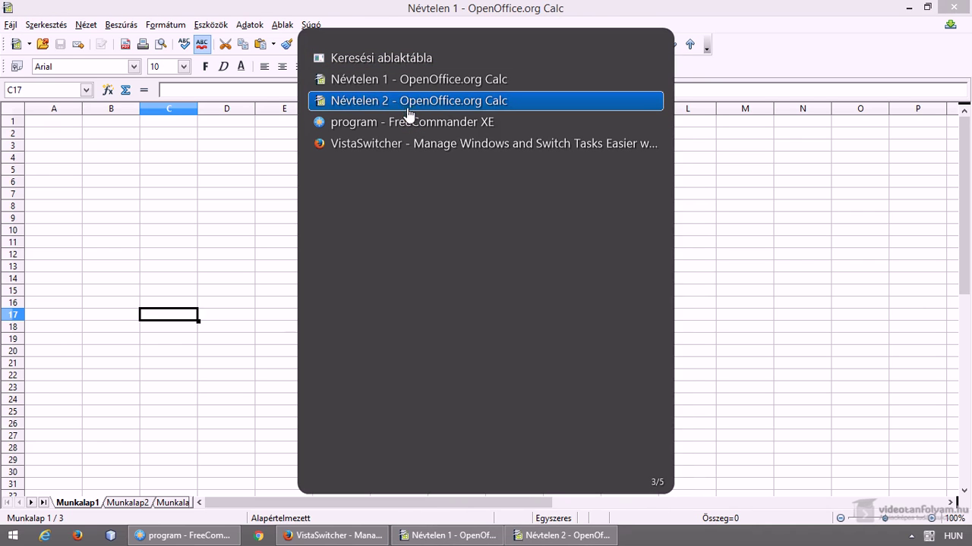
left_click(436, 143)
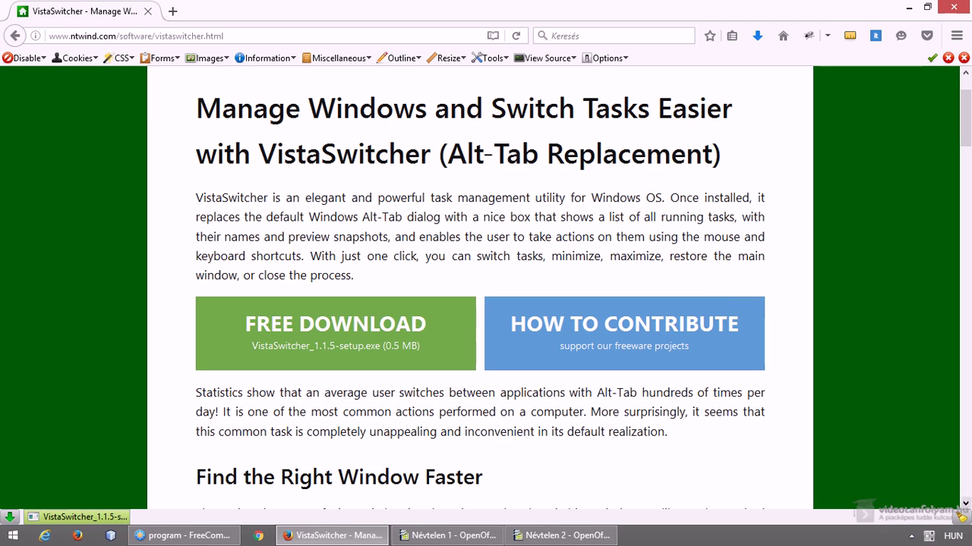
- Reopen the VistaSwitcher settings, choose the "Ablak" preview style, set the item count (Elemek száma) to 10 and save the changes
right_click(928, 539)
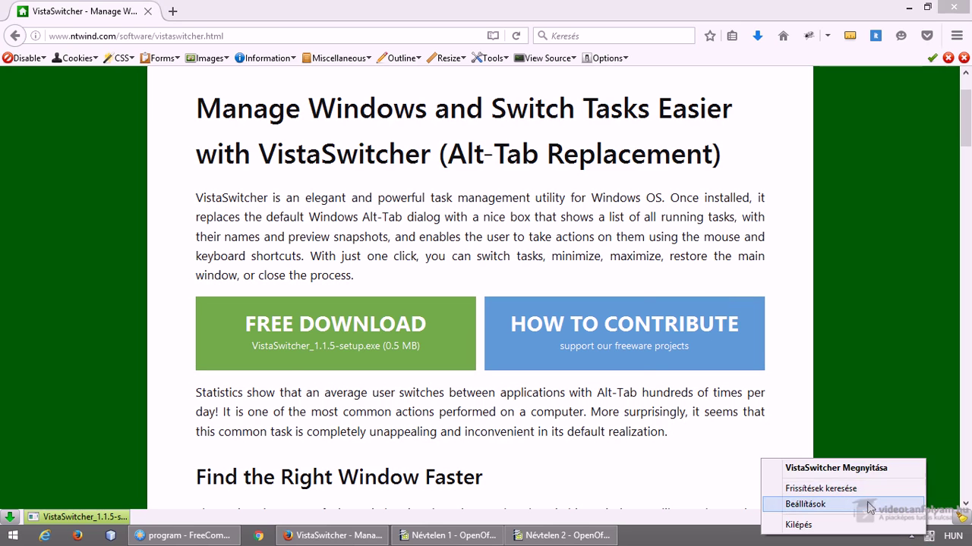
left_click(865, 503)
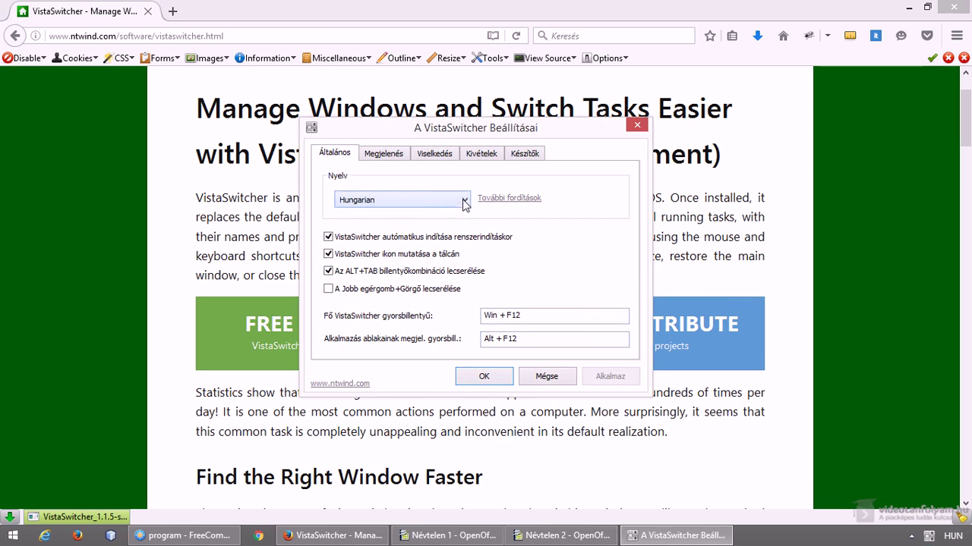
left_click(397, 158)
left_click(365, 315)
double_click(597, 331)
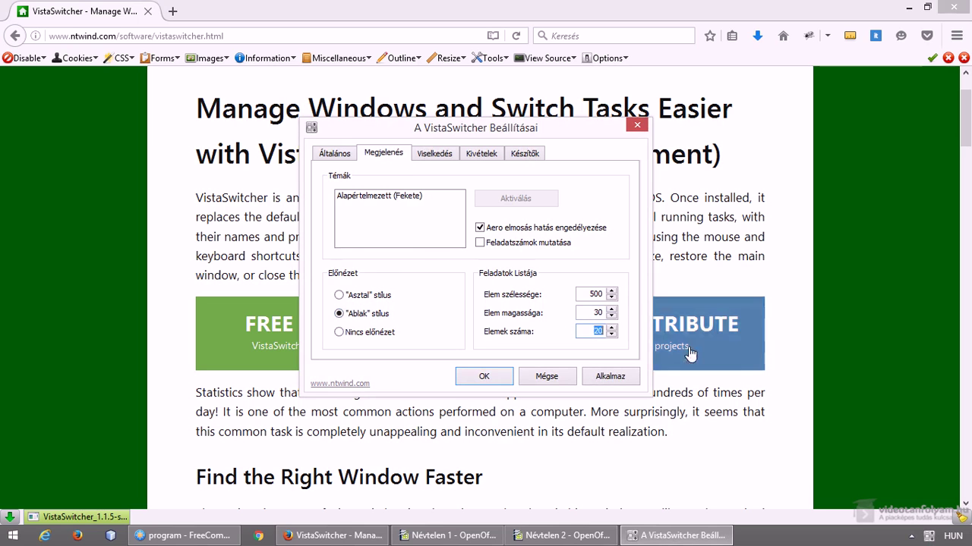
type("10")
left_click(602, 374)
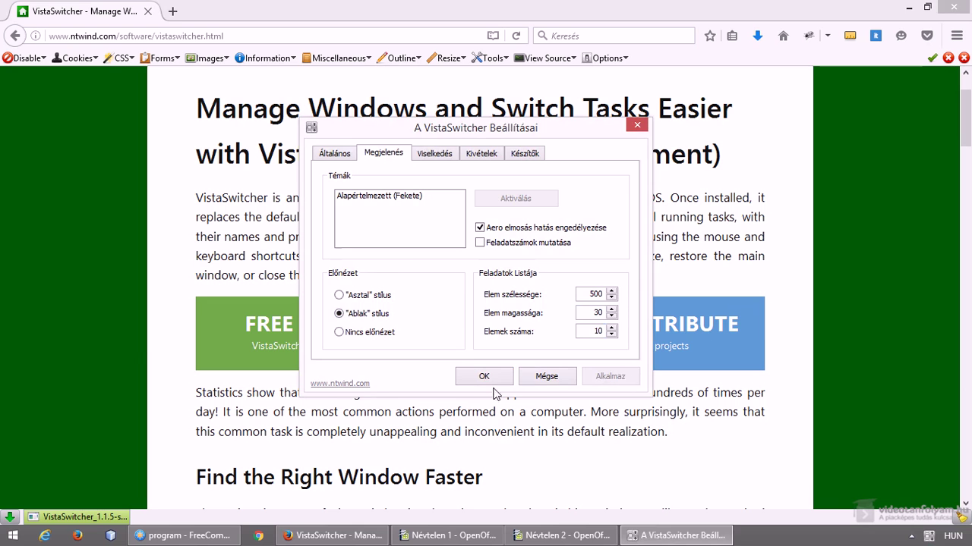
left_click(487, 379)
- Cycle through the open windows in the task switcher to check their previews and the shorter list
key("alt+Tab")
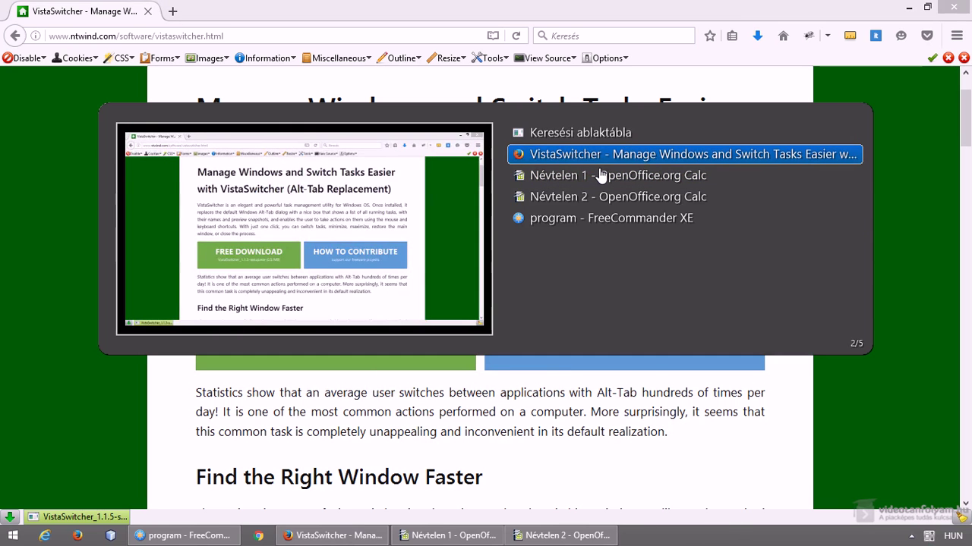
key("alt+Tab")
key("alt+Tab")
key("alt+Tab")
key("alt+Tab")
key("alt+Tab")
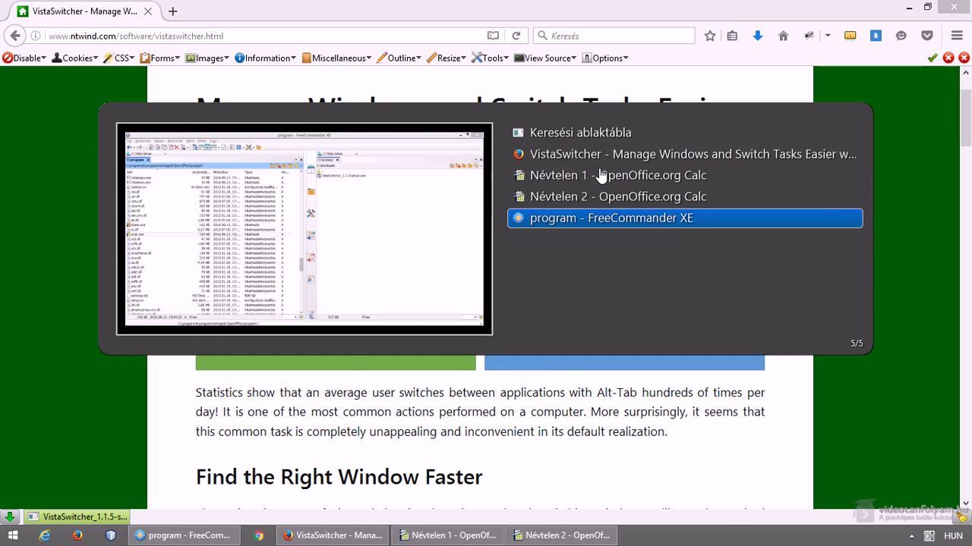
key("alt+Tab")
key("alt+Tab")
key("alt+Tab")
key("alt+Tab")
key("alt+Tab")
key("alt+Tab")
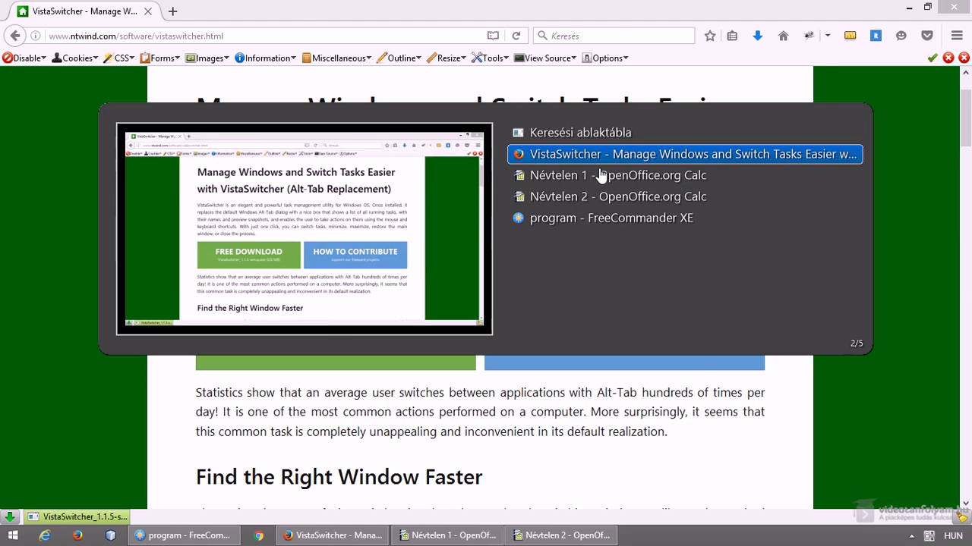